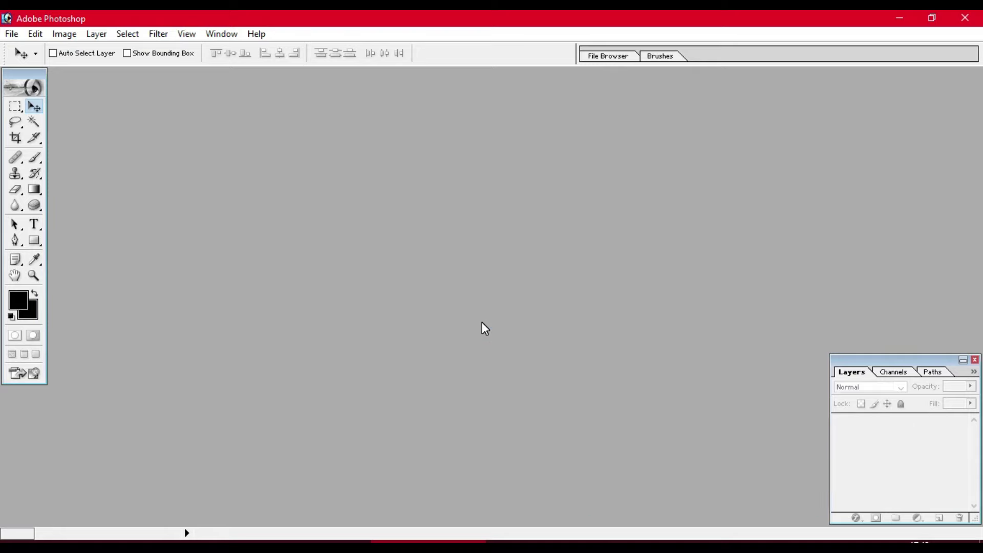
# Step: Create a new 1920 × 1080 HDTV document with white contents
pyautogui.click(11, 33)
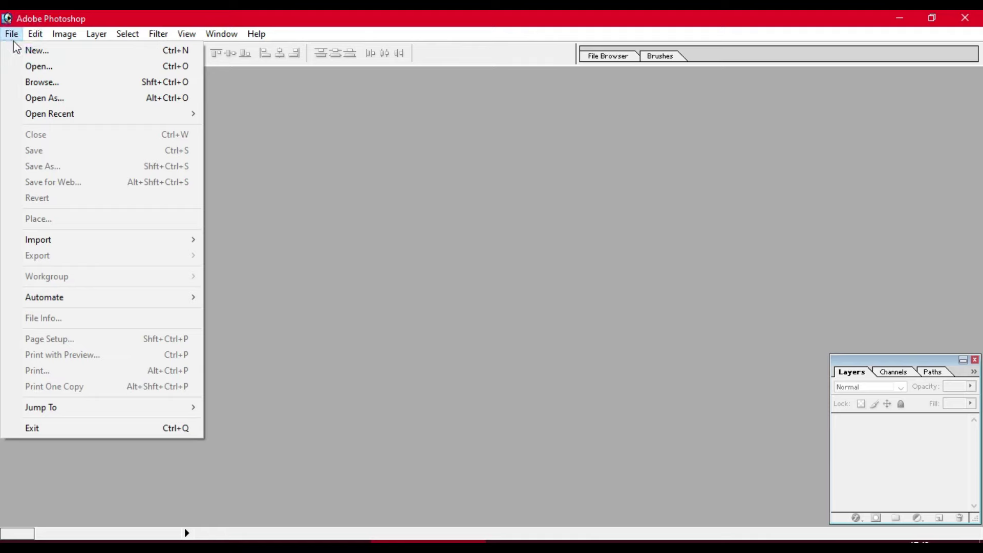
pyautogui.click(20, 48)
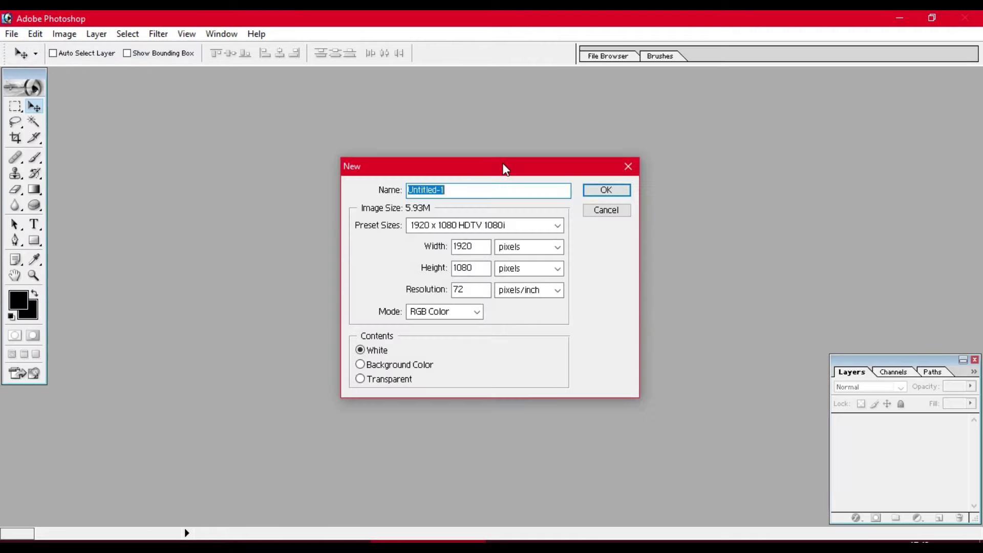
pyautogui.click(588, 191)
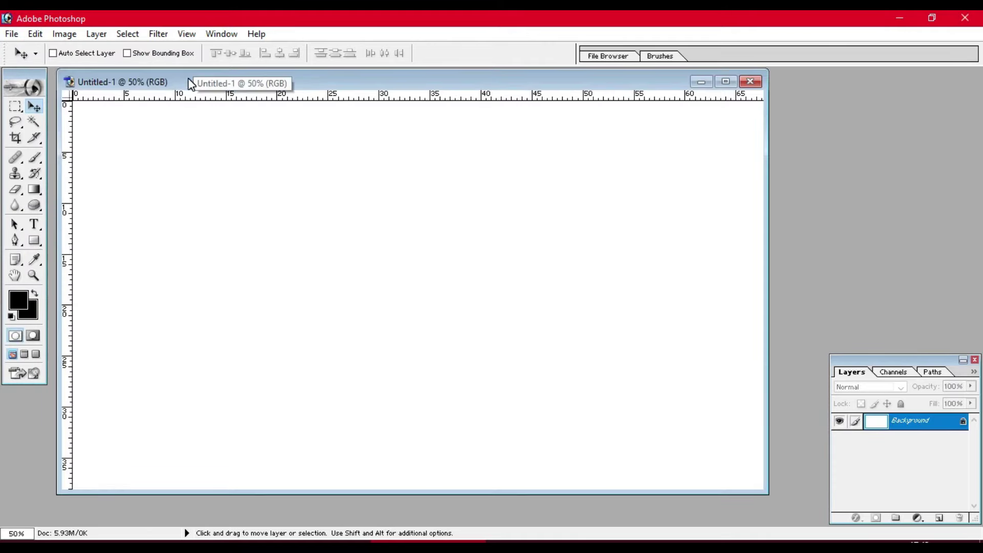
# Step: Open Untitled-1.jpg from the Libraries > Videos folder beside the blank document
pyautogui.moveTo(189, 82); pyautogui.dragTo(287, 89)
pyautogui.click(11, 33)
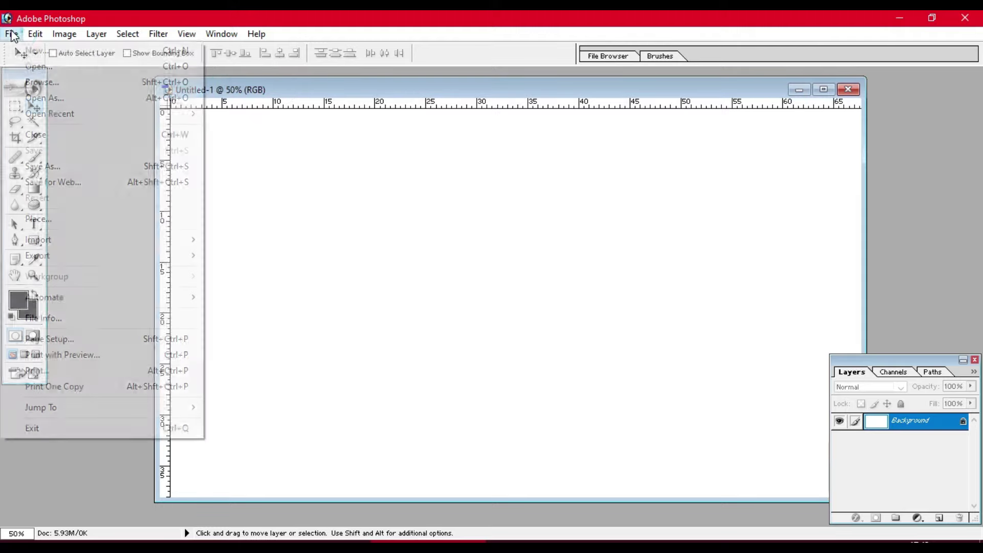
pyautogui.click(24, 65)
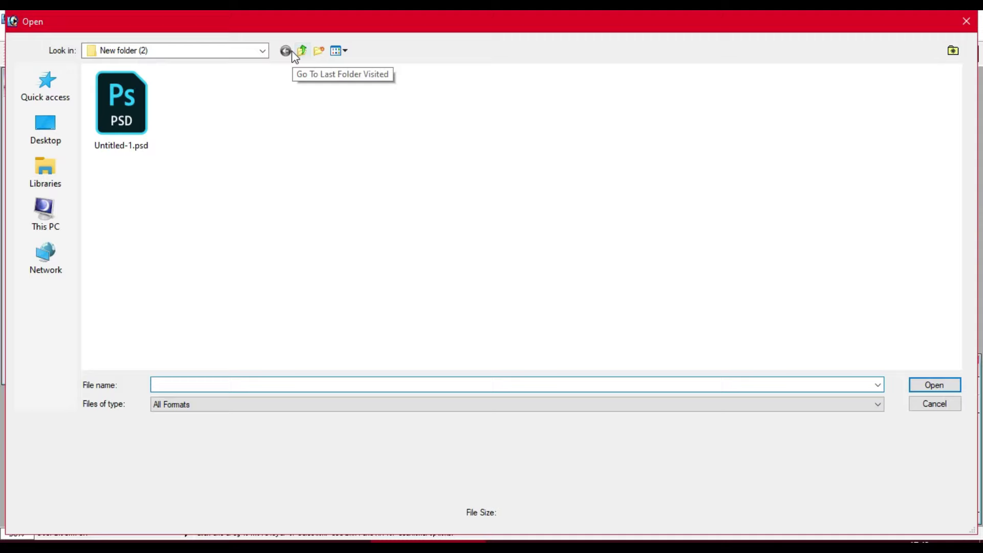
pyautogui.click(301, 51)
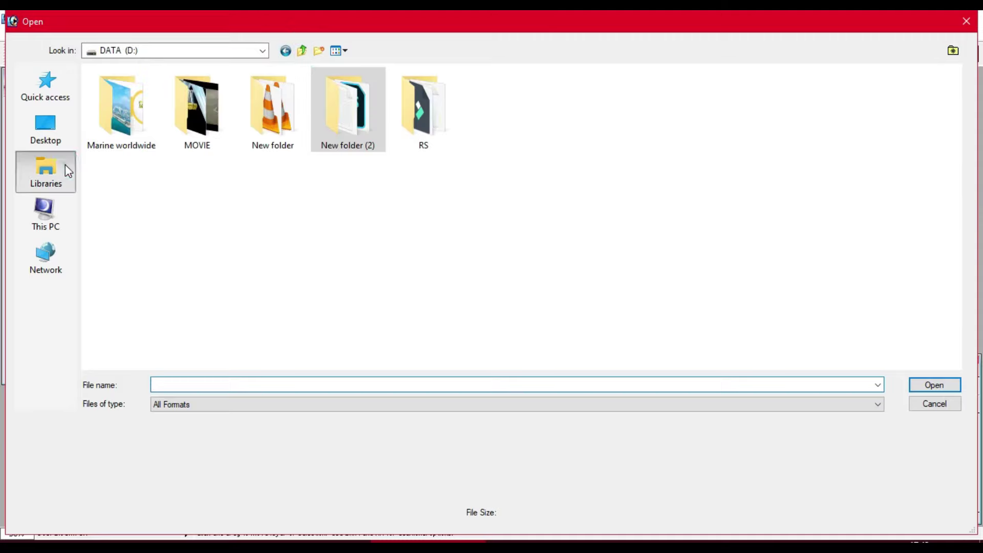
pyautogui.click(65, 164)
pyautogui.doubleClick(755, 86)
pyautogui.click(285, 51)
pyautogui.doubleClick(160, 136)
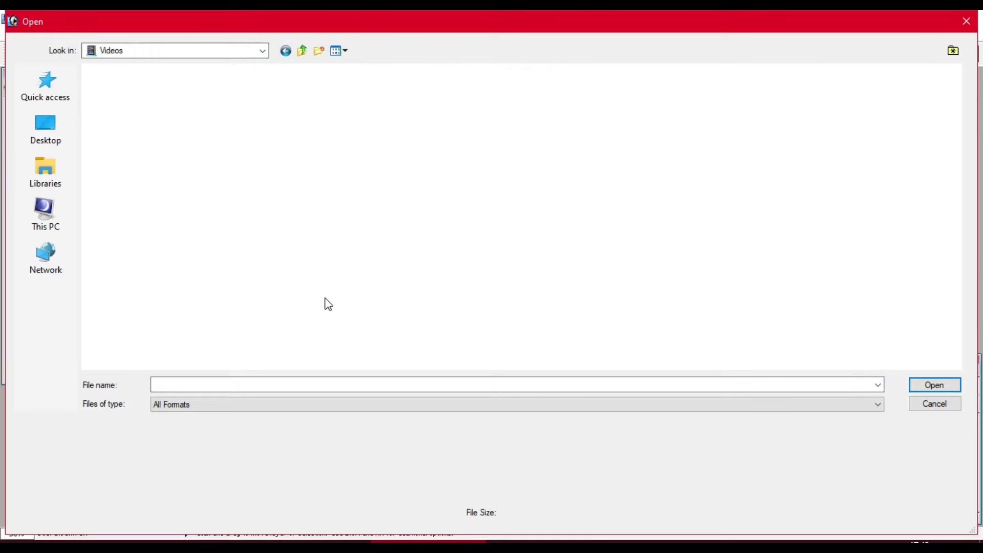
pyautogui.doubleClick(502, 247)
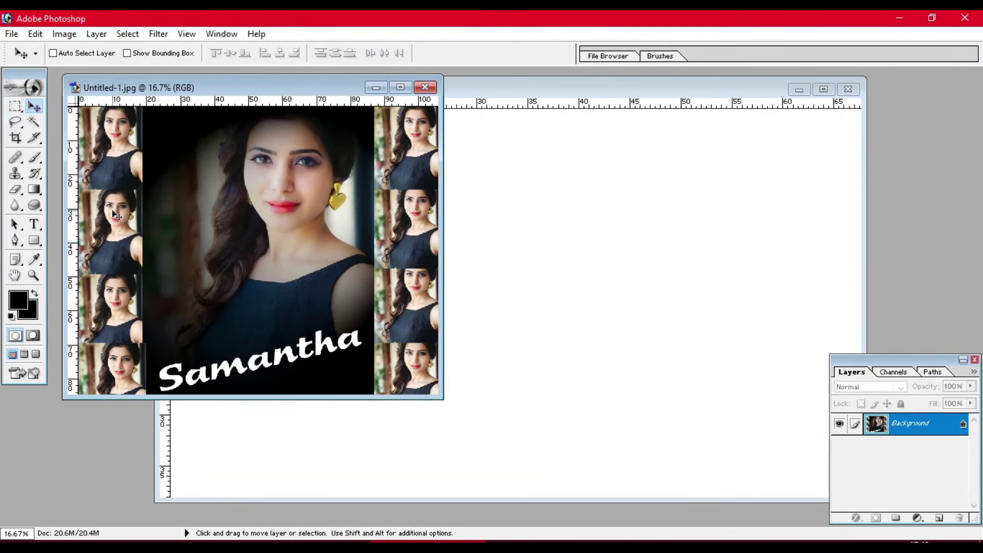
# Step: Drag the portrait into the widescreen document as Layer 1, positioning the face to fill the canvas
pyautogui.moveTo(113, 210); pyautogui.dragTo(487, 223)
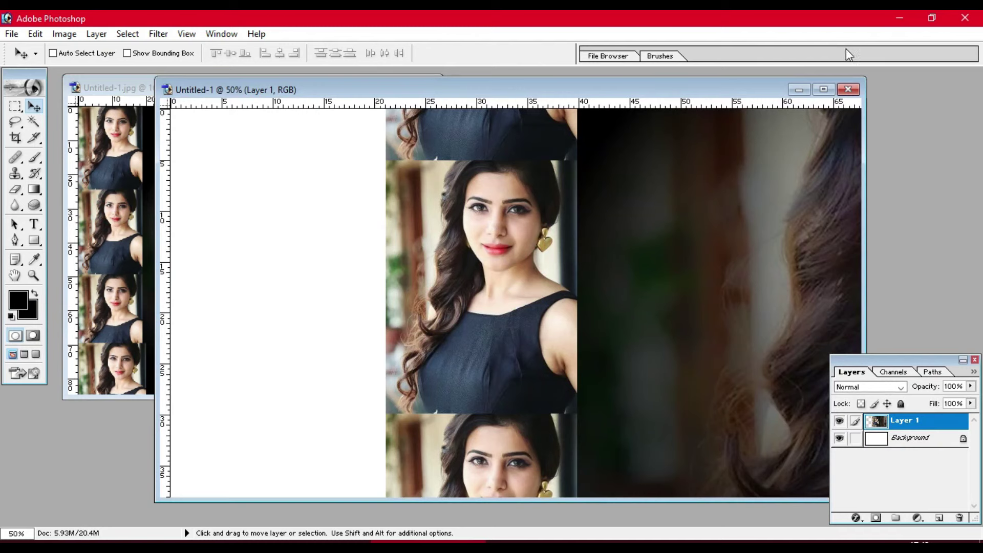
pyautogui.click(824, 91)
pyautogui.moveTo(665, 195)
pyautogui.mouseDown()
pyautogui.moveTo(306, 242)
pyautogui.moveTo(250, 263)
pyautogui.mouseUp()
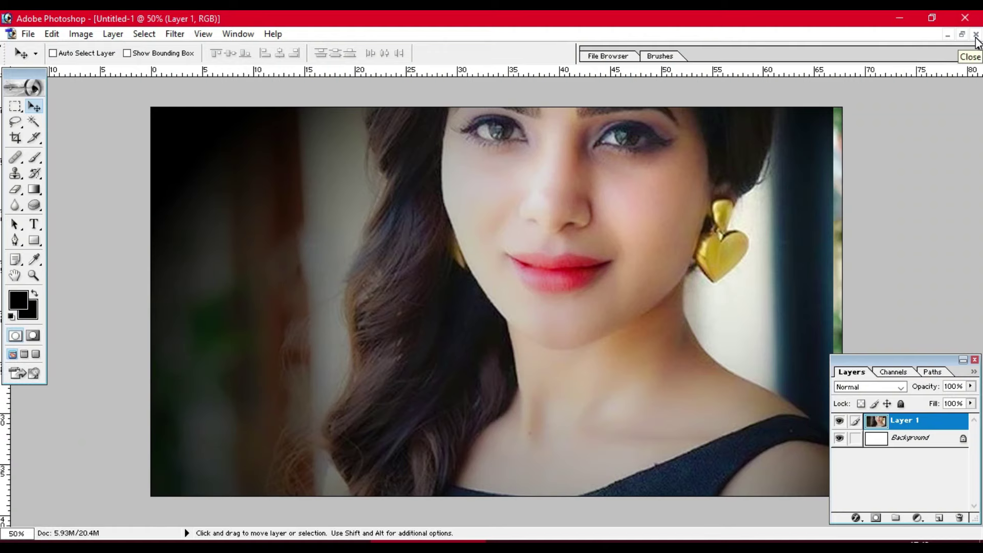
pyautogui.moveTo(673, 245); pyautogui.dragTo(683, 294)
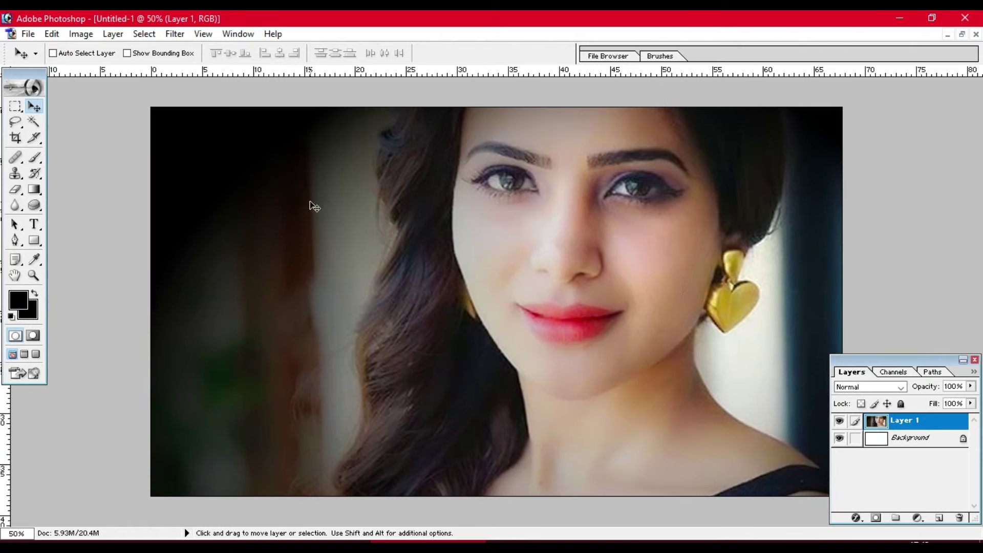
pyautogui.hotkey('ctrl', '-')
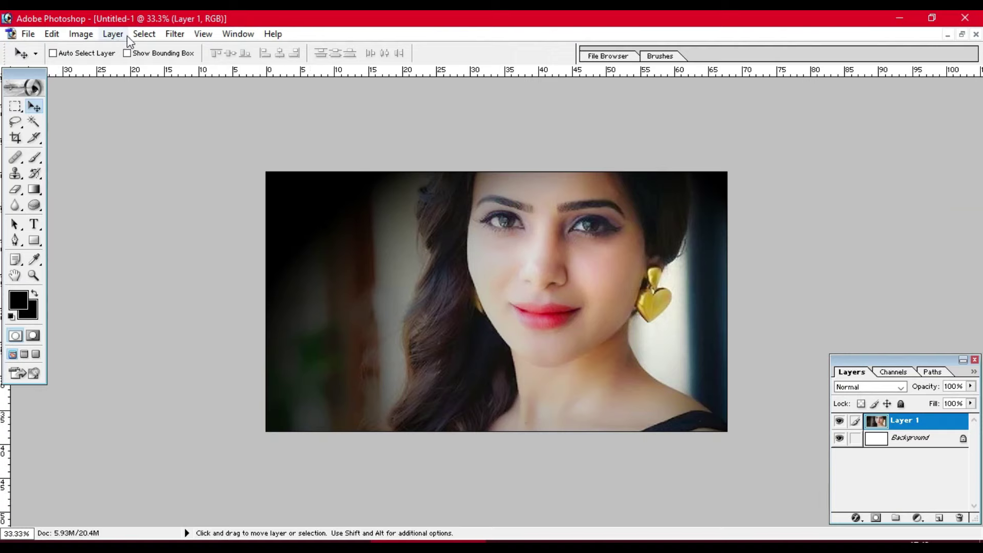
# Step: Shift the portrait's hue by +21 with Hue/Saturation
pyautogui.click(169, 37)
pyautogui.moveTo(81, 34)
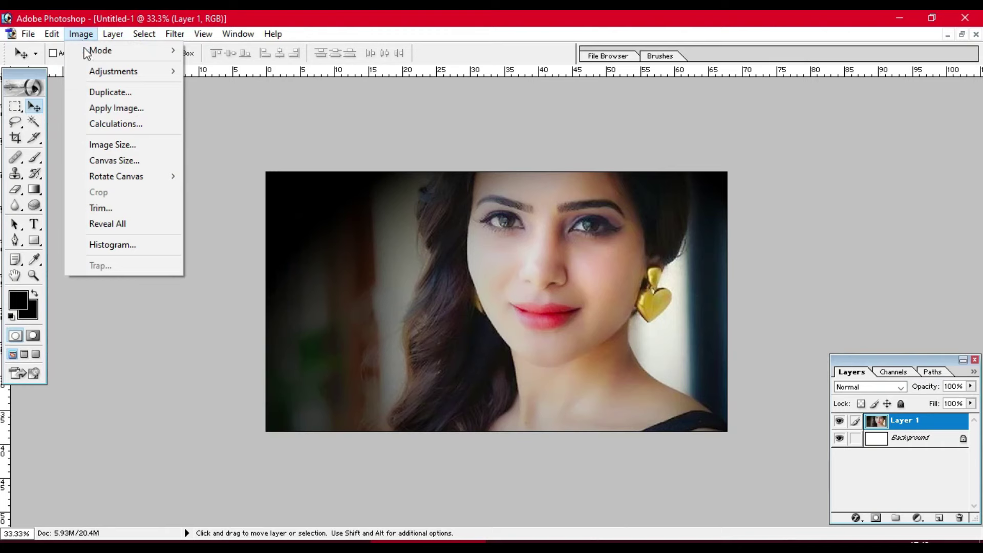
pyautogui.moveTo(112, 70)
pyautogui.click(233, 188)
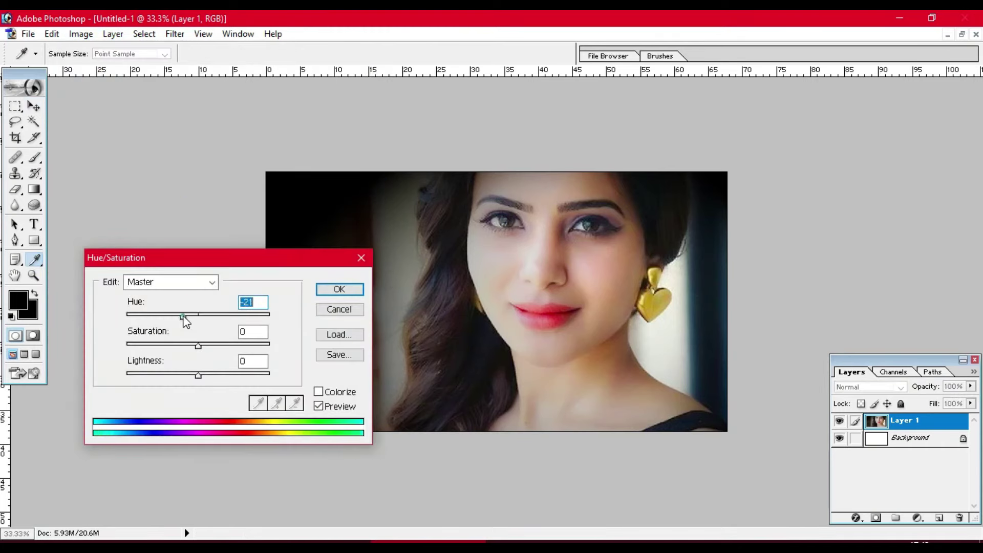
pyautogui.moveTo(198, 316); pyautogui.dragTo(213, 315)
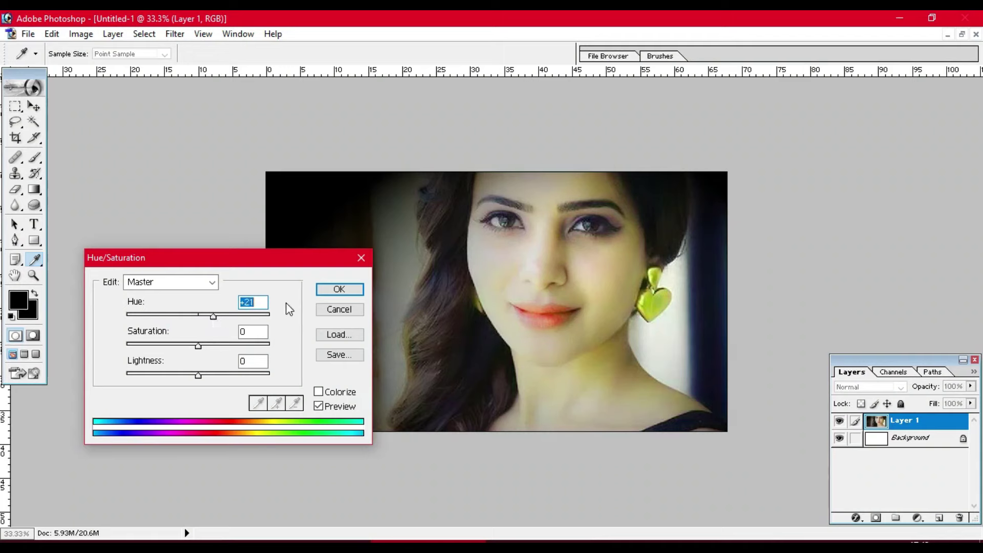
pyautogui.click(340, 289)
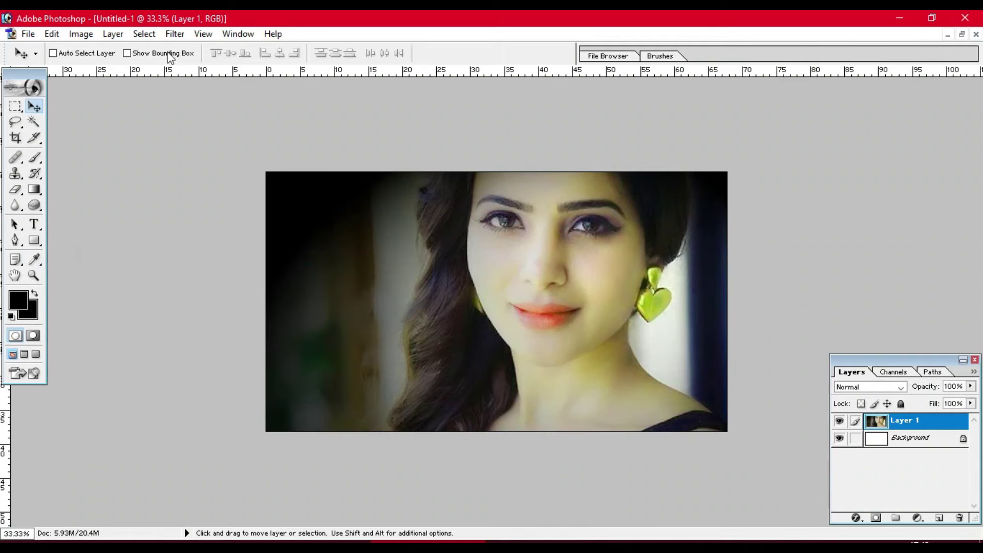
# Step: Apply a Gaussian Blur with a radius of about 30 to the portrait
pyautogui.click(174, 34)
pyautogui.moveTo(193, 140)
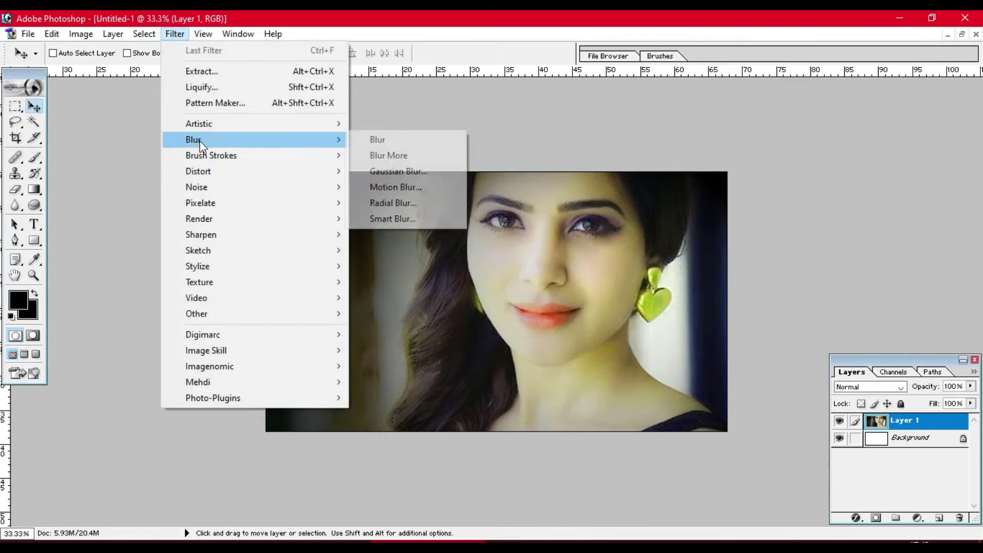
pyautogui.click(453, 173)
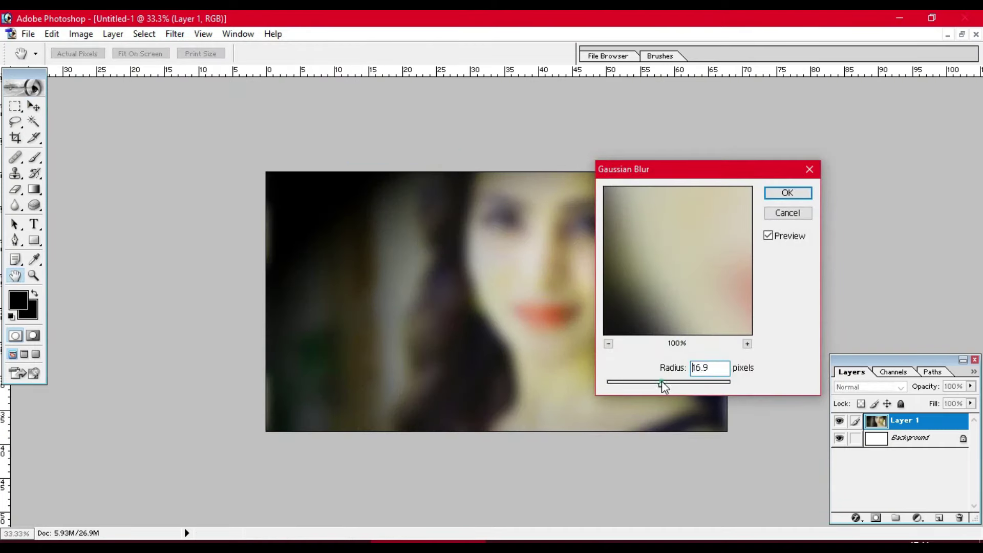
pyautogui.moveTo(661, 381); pyautogui.dragTo(671, 386)
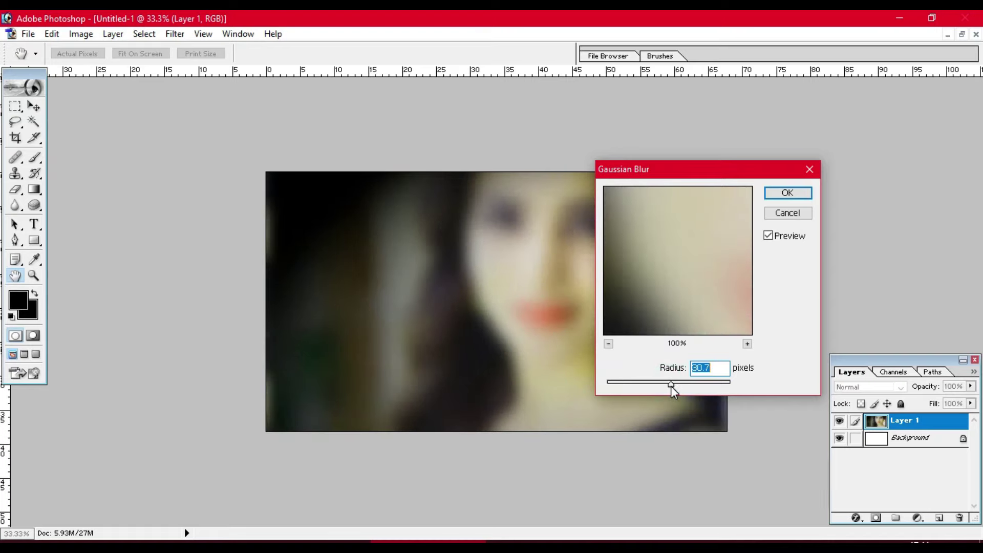
pyautogui.click(783, 193)
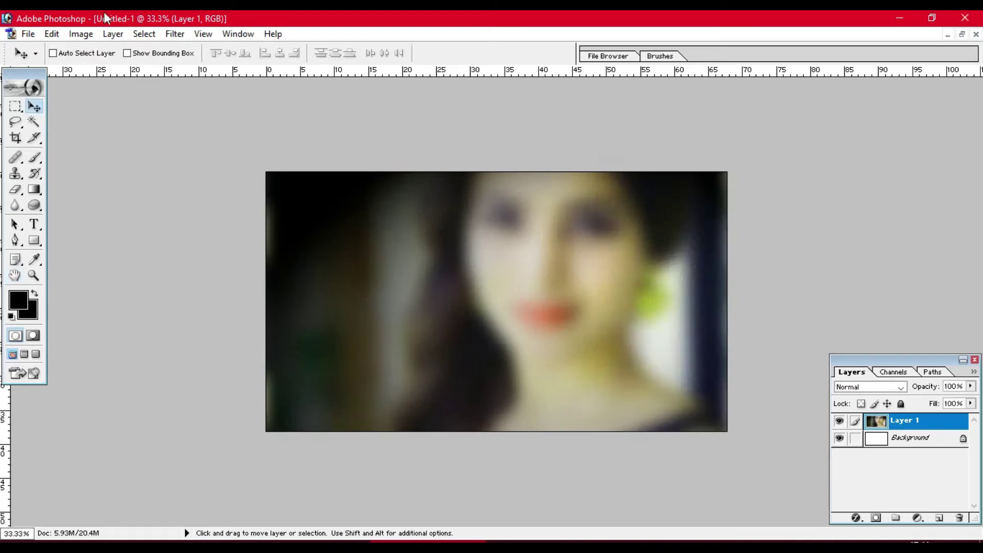
# Step: Reopen Untitled-1.jpg as a floating document window
pyautogui.click(27, 34)
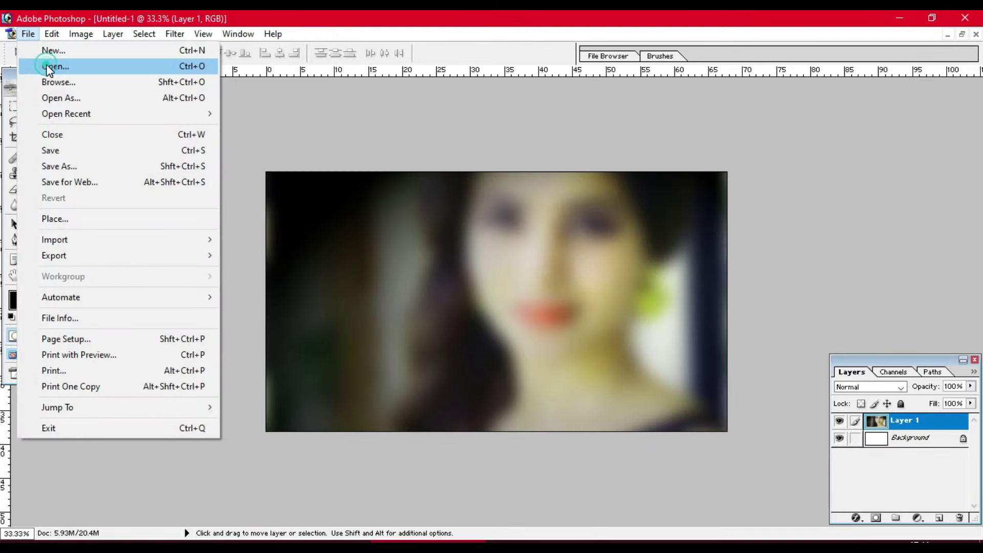
pyautogui.click(53, 66)
pyautogui.doubleClick(512, 224)
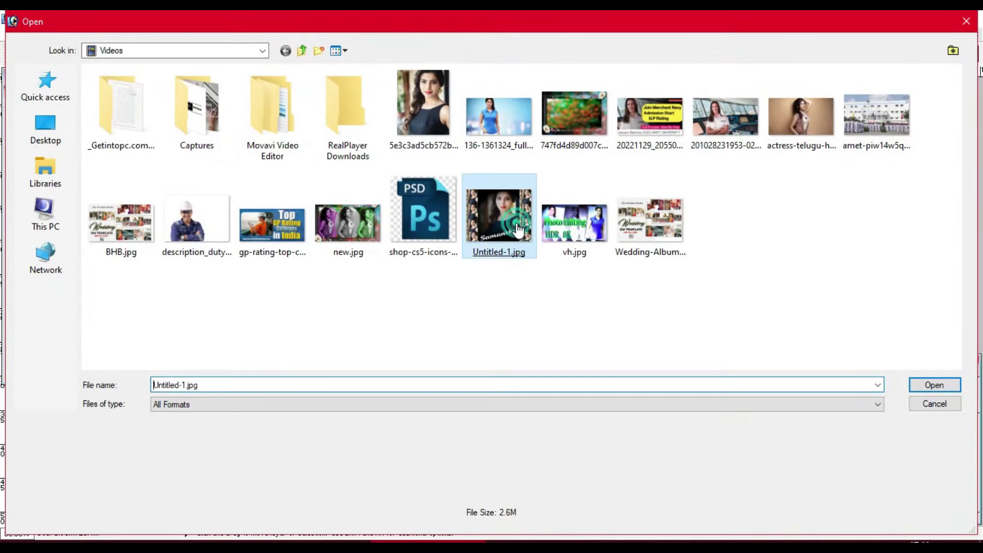
pyautogui.click(473, 215)
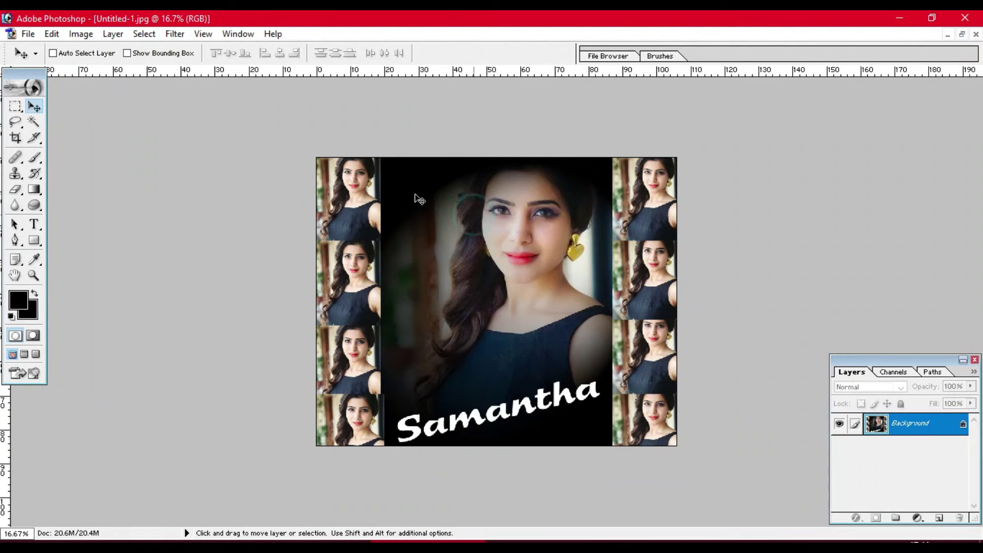
pyautogui.click(963, 35)
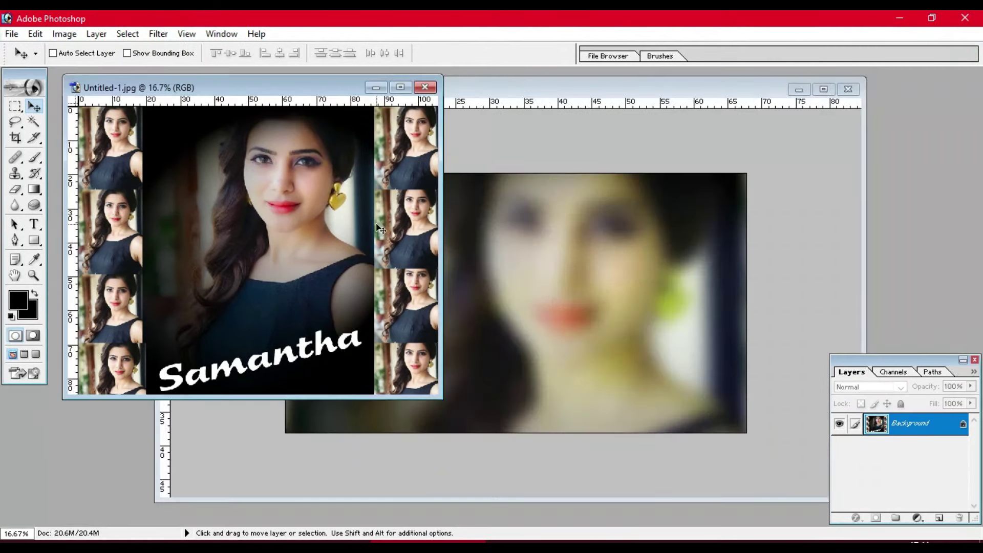
# Step: Crop the collage to the central portrait, excluding the side thumbnails and name caption
pyautogui.click(16, 138)
pyautogui.moveTo(143, 110)
pyautogui.mouseDown()
pyautogui.moveTo(366, 379)
pyautogui.moveTo(353, 320)
pyautogui.moveTo(364, 405)
pyautogui.mouseUp()
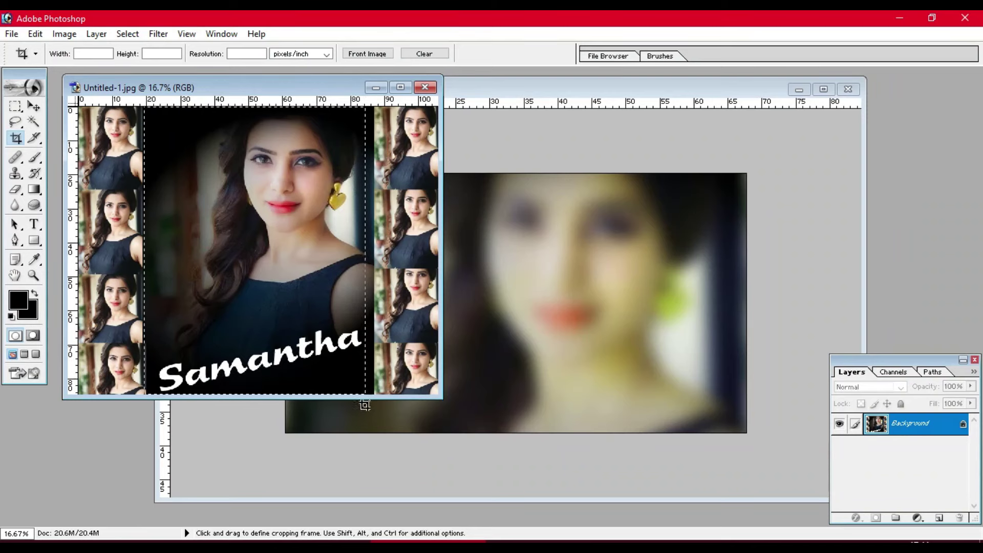
pyautogui.moveTo(364, 405); pyautogui.dragTo(373, 326)
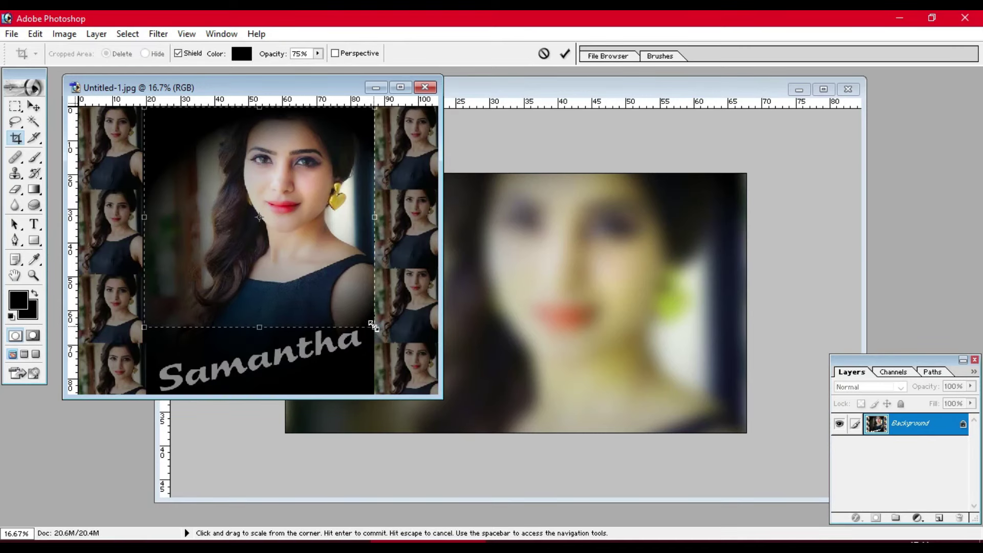
pyautogui.click(32, 106)
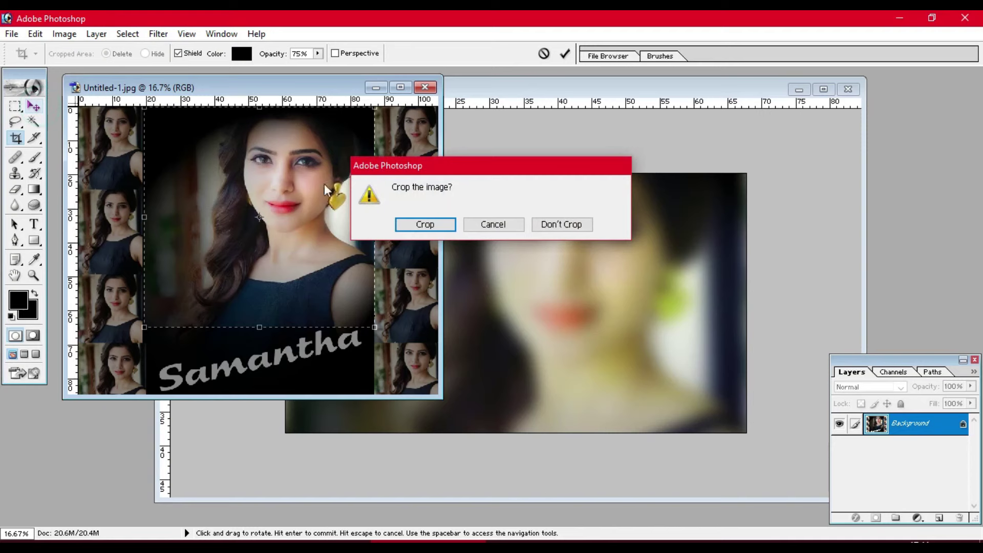
pyautogui.click(411, 228)
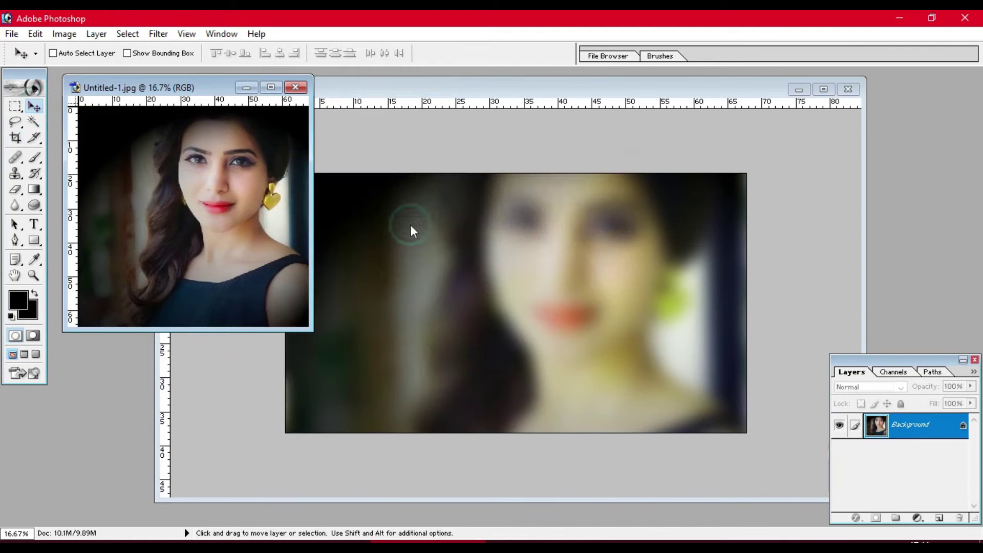
# Step: Drag the sharp portrait into the blurred document and scale it to about 60%
pyautogui.moveTo(322, 248); pyautogui.dragTo(440, 298)
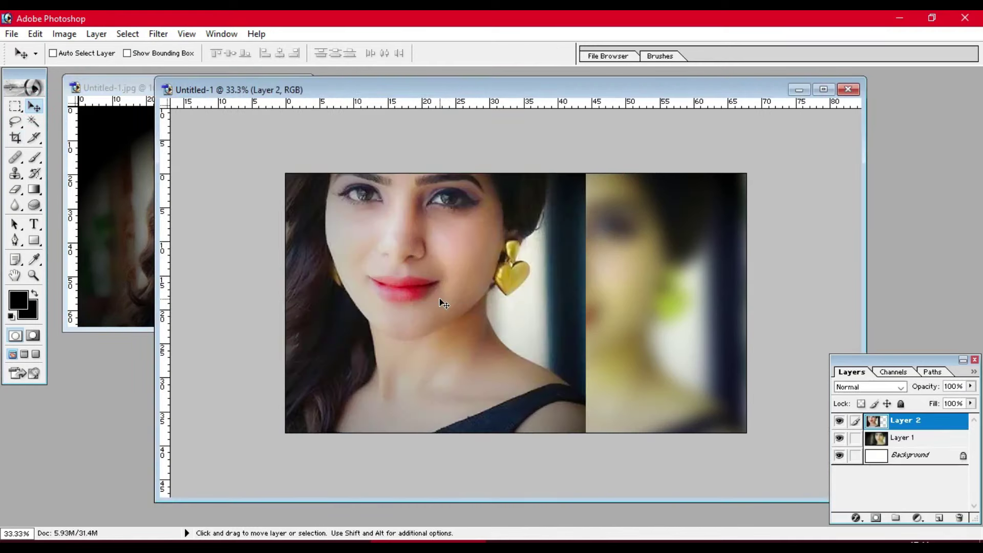
pyautogui.hotkey('ctrl', '-')
pyautogui.hotkey('ctrl', '=')
pyautogui.hotkey('ctrl', 't')
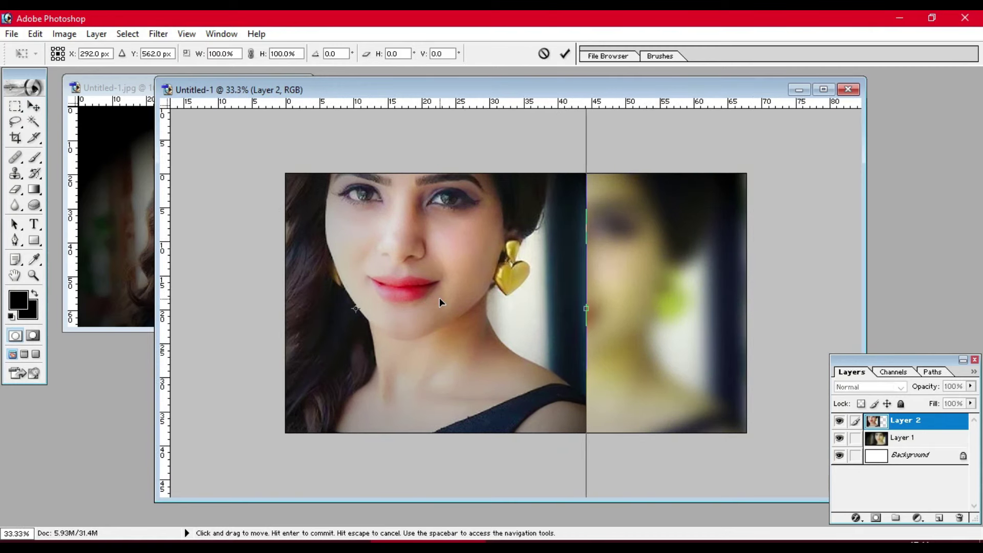
pyautogui.hotkey('ctrl', '-')
pyautogui.hotkey('ctrl', '-')
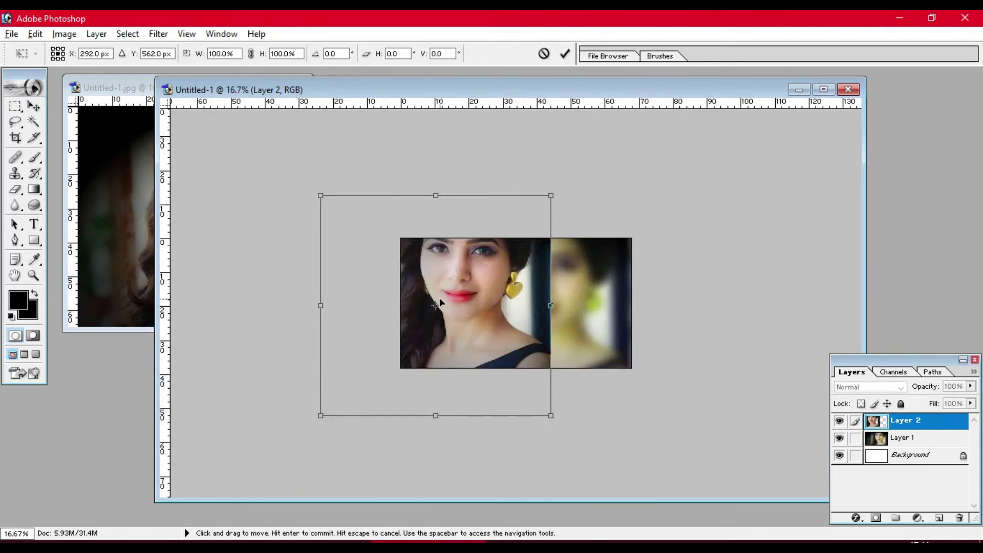
pyautogui.moveTo(551, 195); pyautogui.dragTo(473, 263)
# Step: Tilt the portrait 15°, resize it to about 63%, and commit it over the left side
pyautogui.hotkey('ctrl', '+')
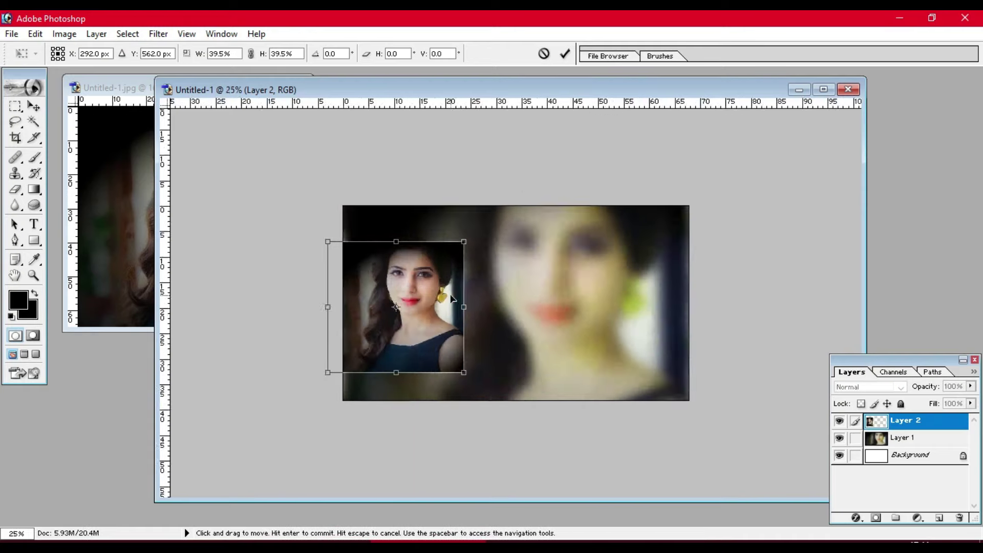
pyautogui.hotkey('ctrl', '+')
pyautogui.hotkey('ctrl', '+')
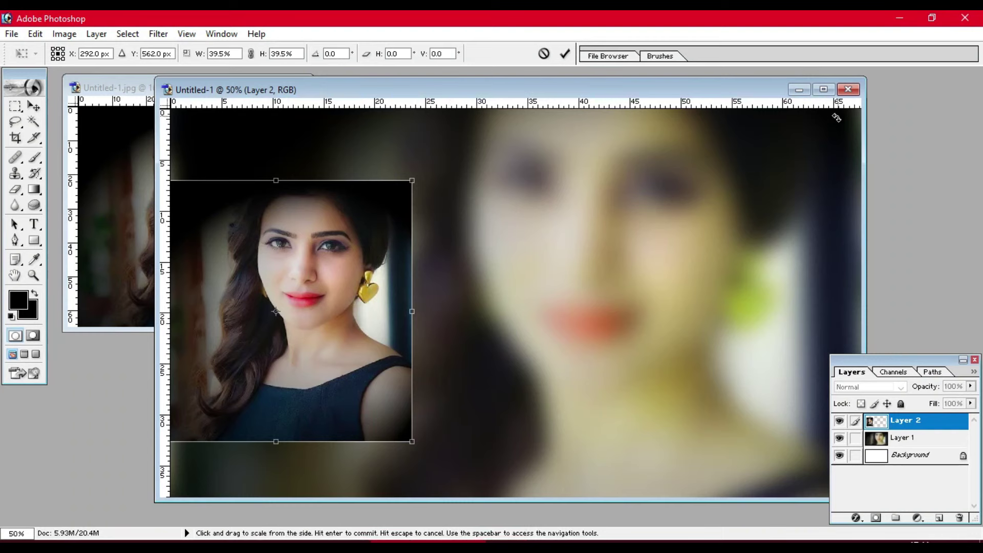
pyautogui.click(823, 89)
pyautogui.moveTo(335, 257); pyautogui.dragTo(387, 279)
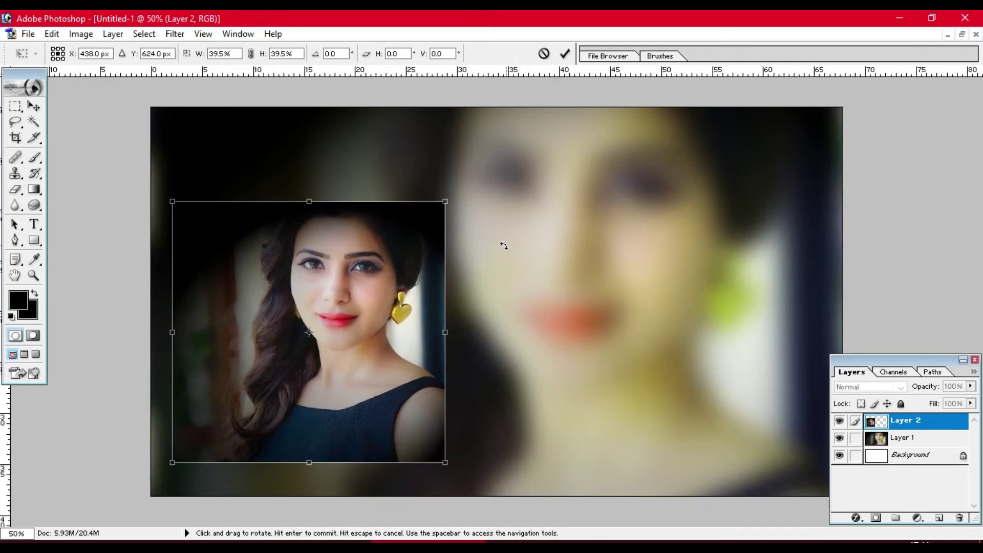
pyautogui.moveTo(482, 212); pyautogui.dragTo(443, 157)
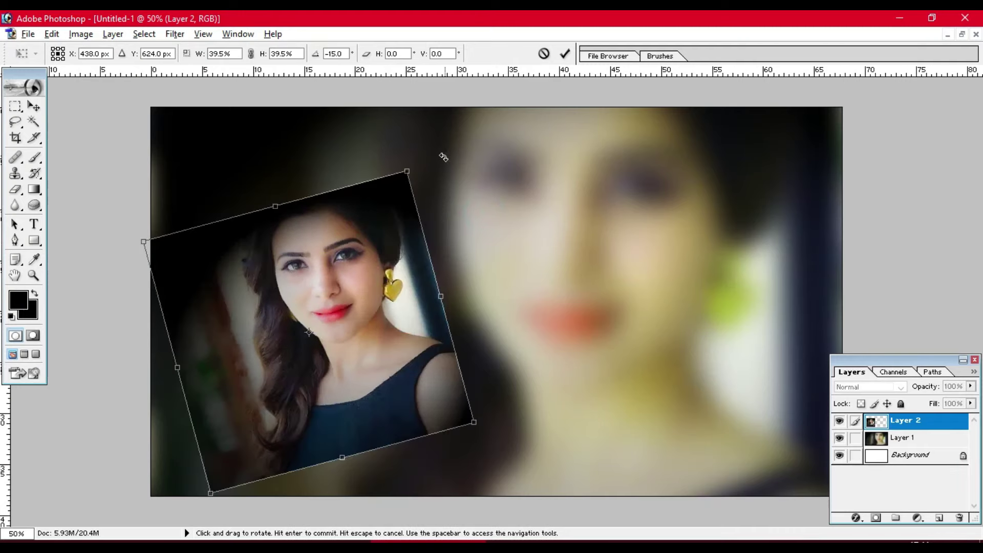
pyautogui.click(469, 418)
pyautogui.click(470, 417)
pyautogui.moveTo(470, 417)
pyautogui.mouseDown()
pyautogui.moveTo(555, 495)
pyautogui.moveTo(529, 475)
pyautogui.mouseUp()
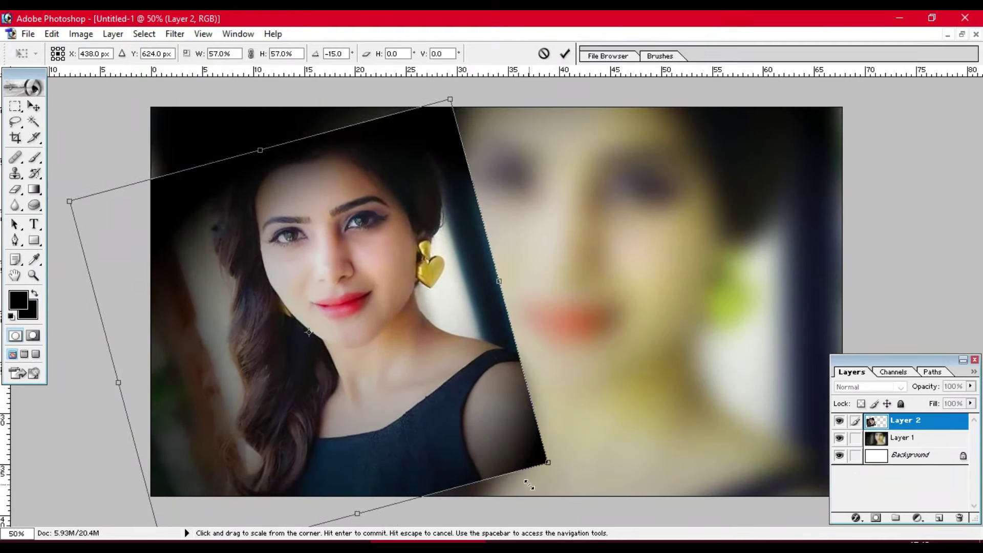
pyautogui.moveTo(379, 428)
pyautogui.mouseDown()
pyautogui.moveTo(699, 449)
pyautogui.moveTo(357, 434)
pyautogui.mouseUp()
pyautogui.press('Return')
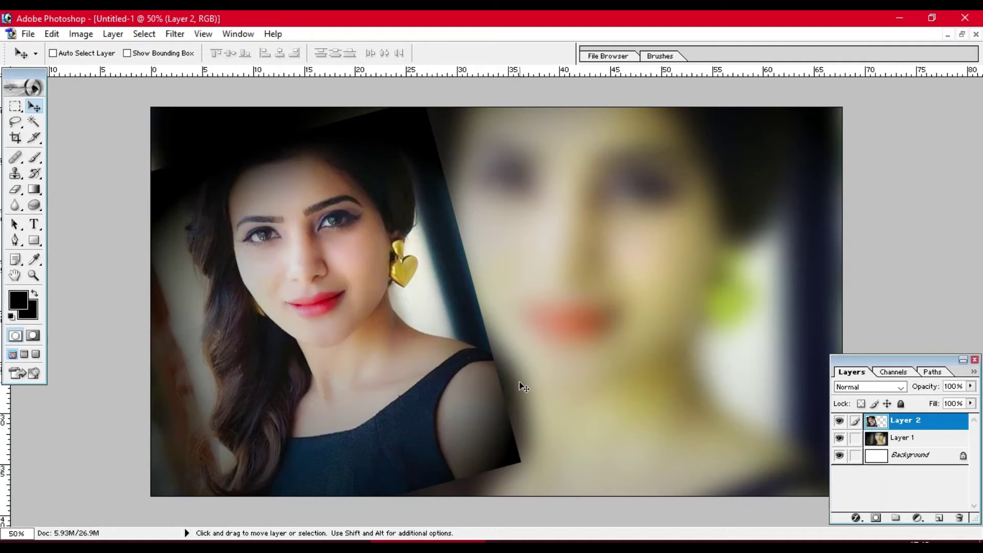
# Step: Enable a Stroke layer style on the sharp portrait layer
pyautogui.rightClick(883, 423)
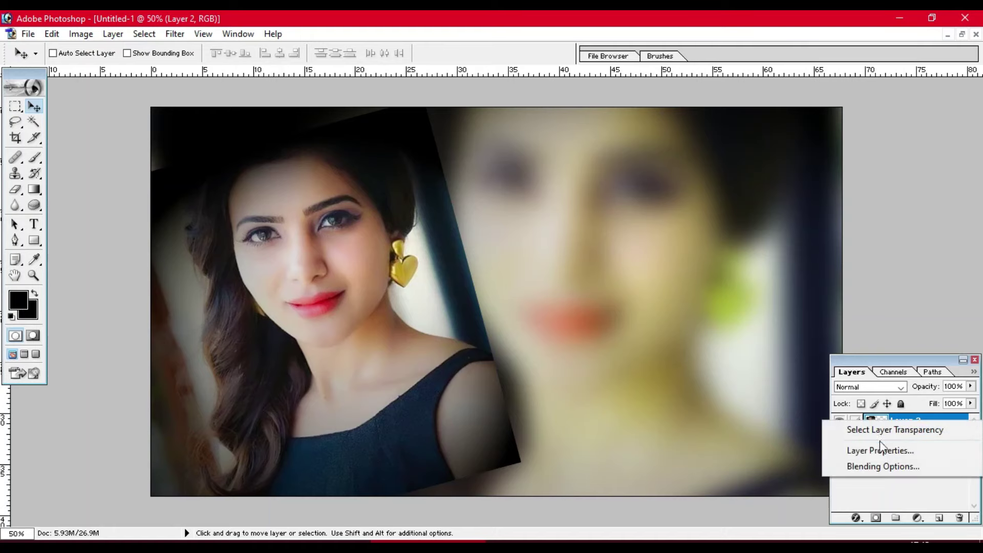
pyautogui.press('Escape')
pyautogui.press('h')
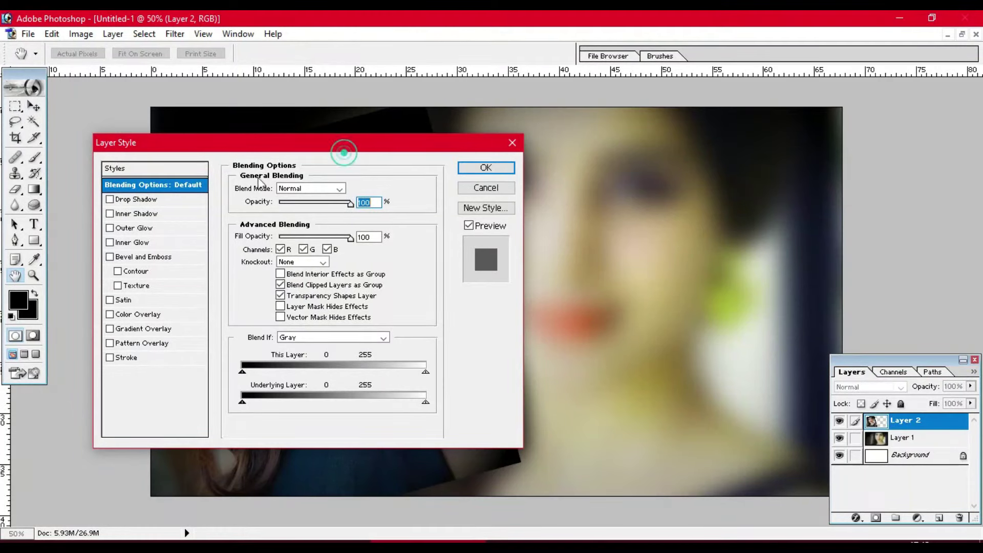
pyautogui.click(126, 357)
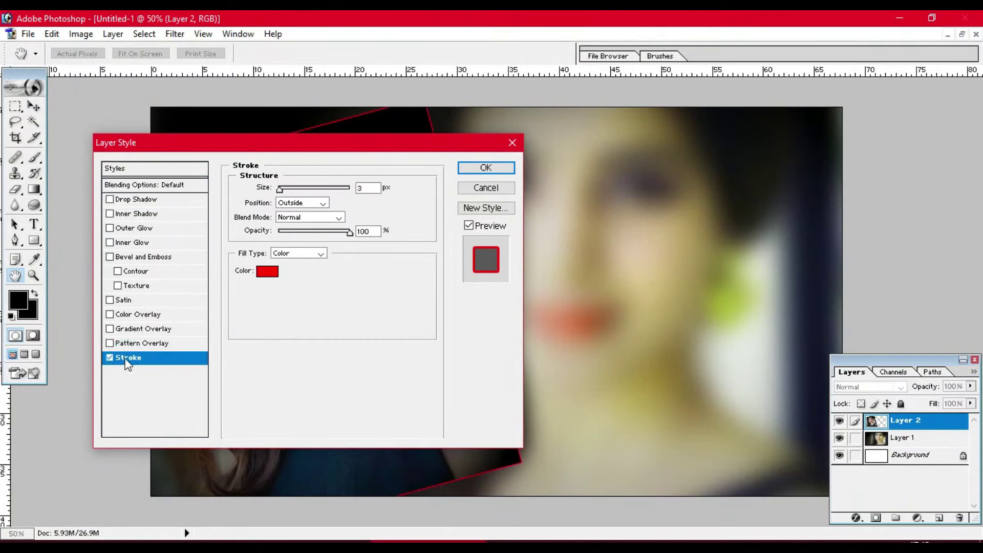
# Step: Set the stroke colour to cyan 00CAD7
pyautogui.click(267, 272)
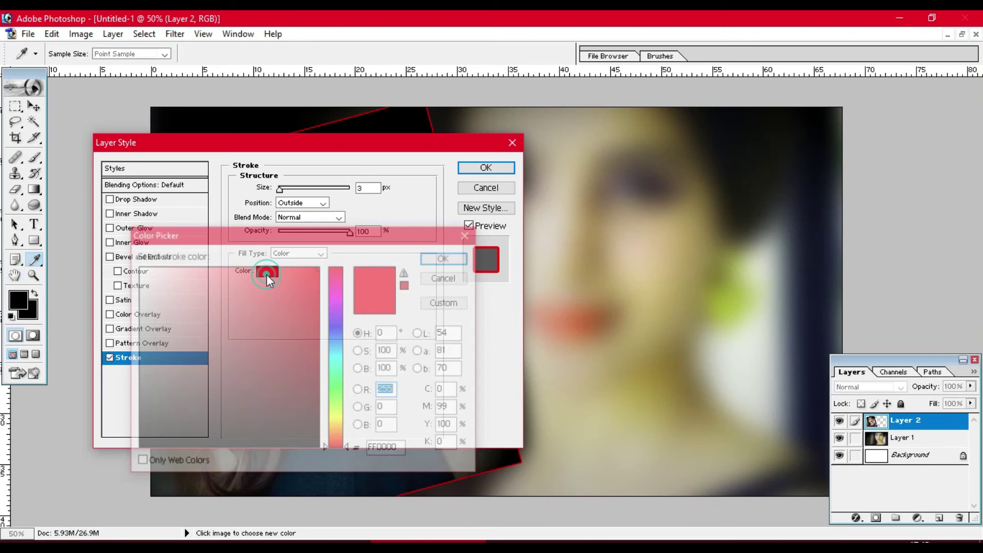
pyautogui.click(262, 311)
pyautogui.click(137, 266)
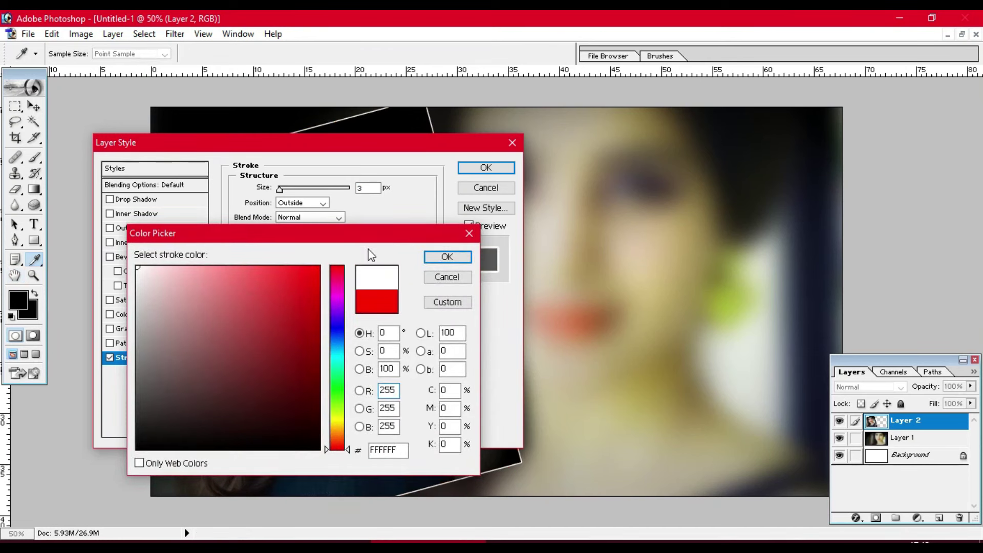
pyautogui.moveTo(332, 339); pyautogui.dragTo(332, 356)
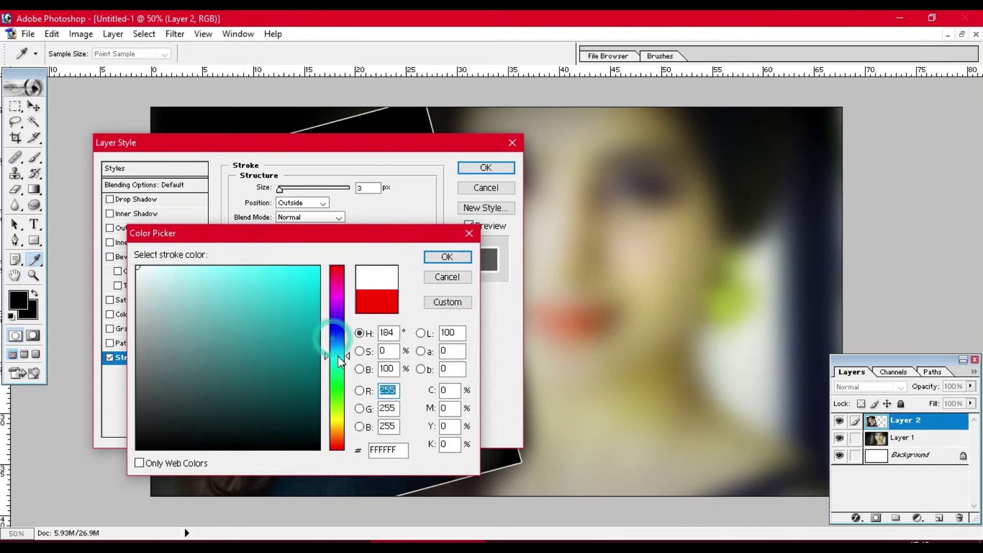
pyautogui.click(313, 345)
pyautogui.click(318, 295)
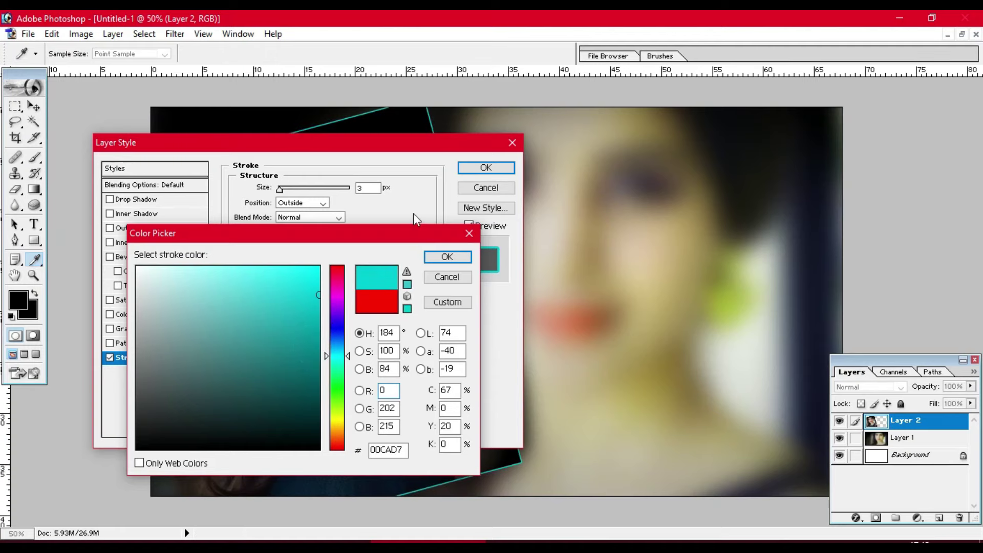
pyautogui.click(440, 257)
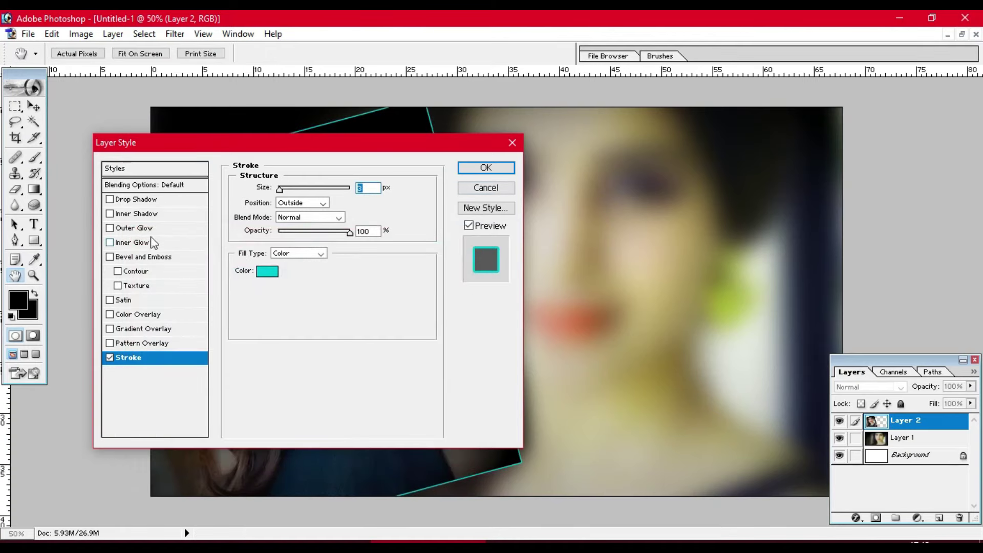
# Step: Briefly try and remove a Gradient Overlay, then confirm the cyan stroke
pyautogui.moveTo(142, 148); pyautogui.dragTo(683, 172)
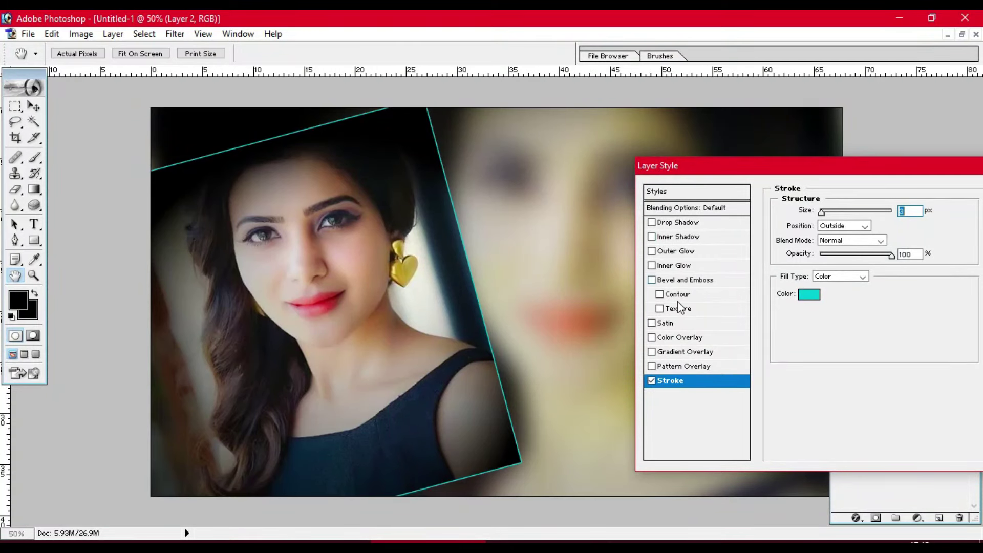
pyautogui.click(681, 352)
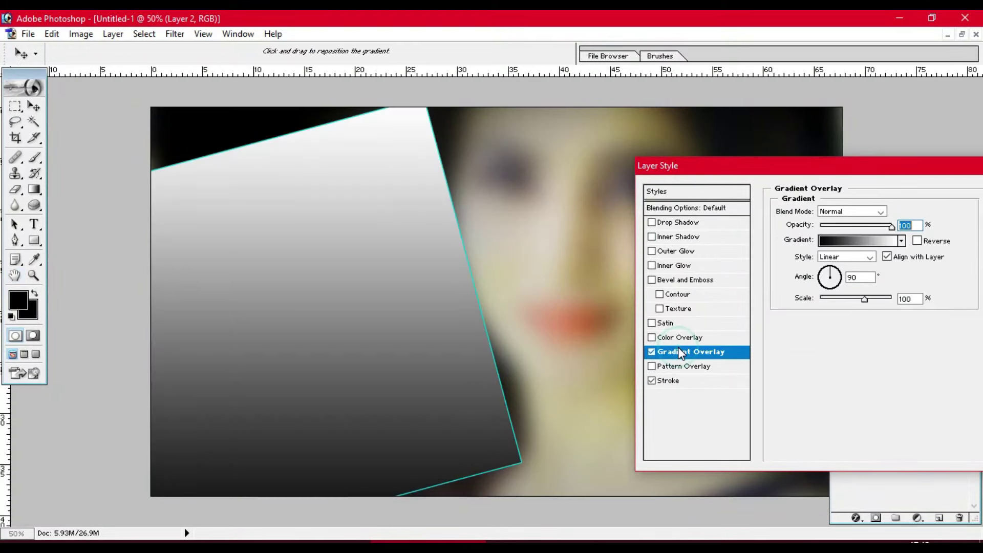
pyautogui.click(651, 352)
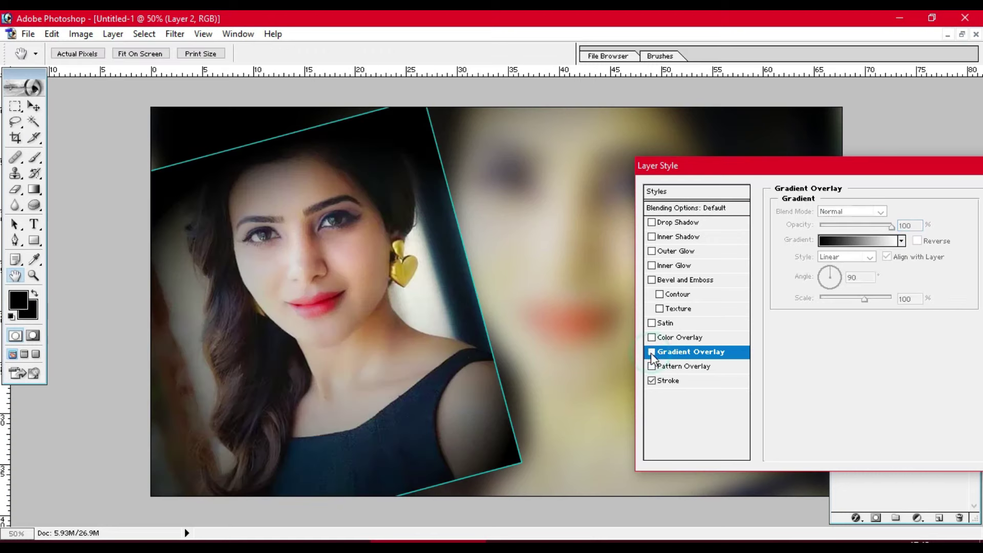
pyautogui.moveTo(826, 164); pyautogui.dragTo(525, 213)
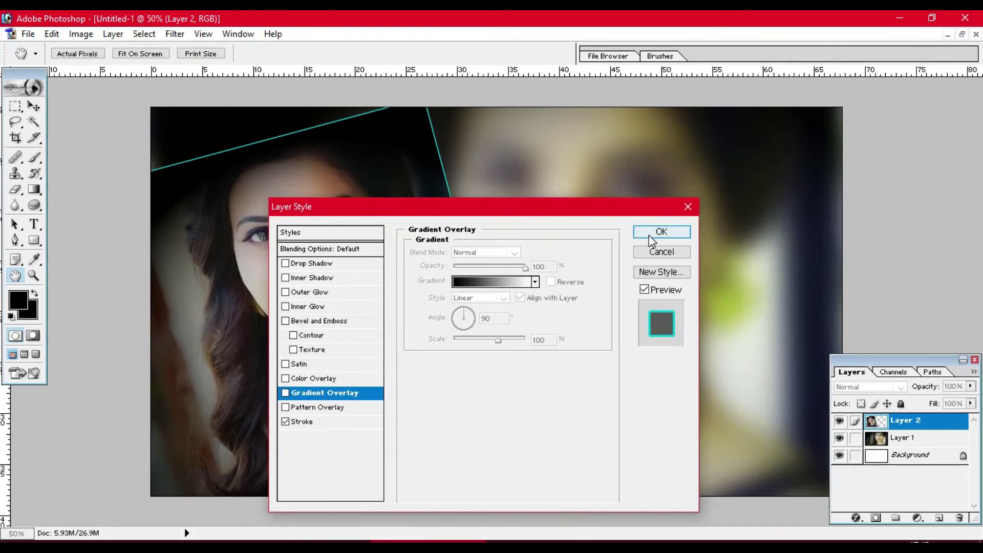
pyautogui.click(649, 235)
pyautogui.press('v')
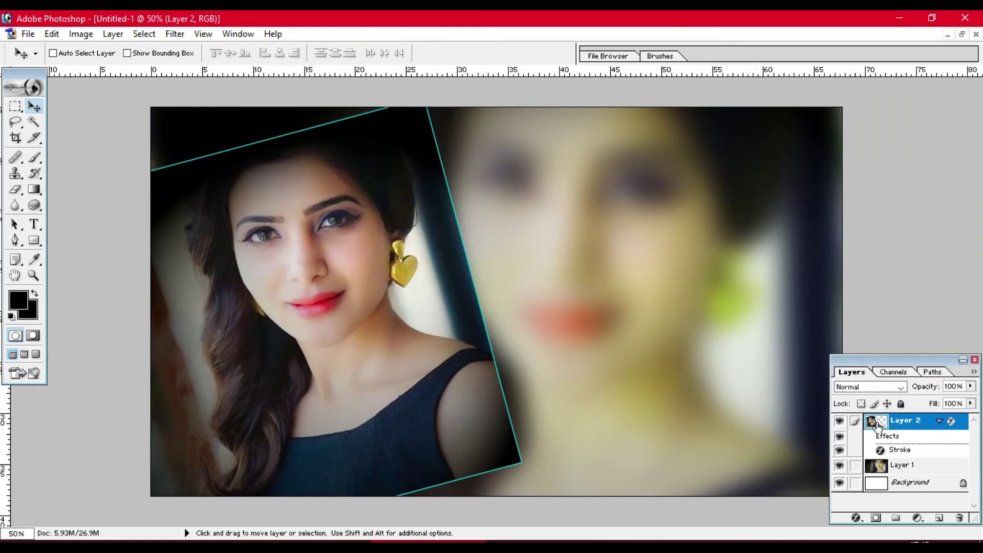
# Step: Shift the sharp portrait's hue to +27 with Hue/Saturation
pyautogui.click(81, 34)
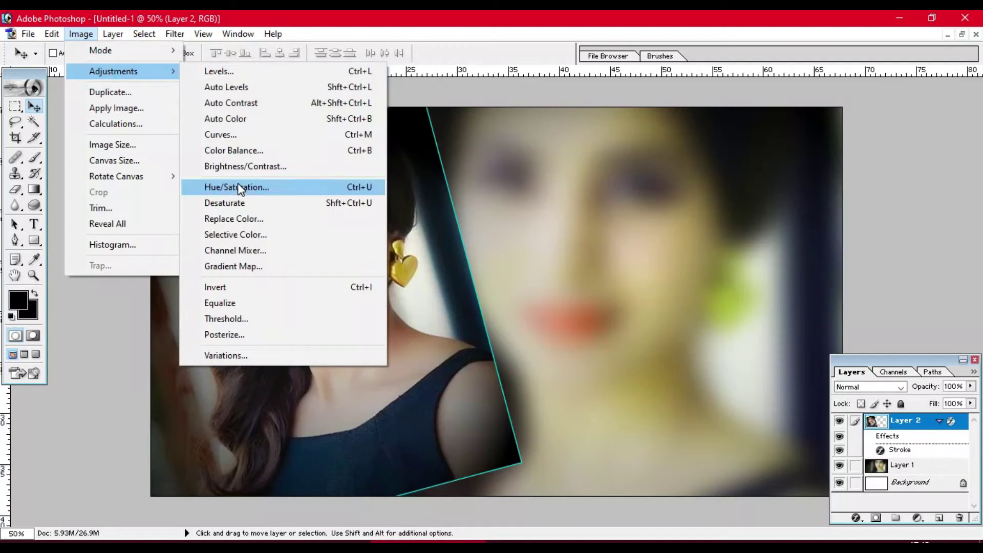
pyautogui.click(237, 188)
pyautogui.moveTo(242, 262); pyautogui.dragTo(646, 212)
pyautogui.moveTo(597, 268)
pyautogui.mouseDown()
pyautogui.moveTo(583, 270)
pyautogui.moveTo(623, 266)
pyautogui.mouseUp()
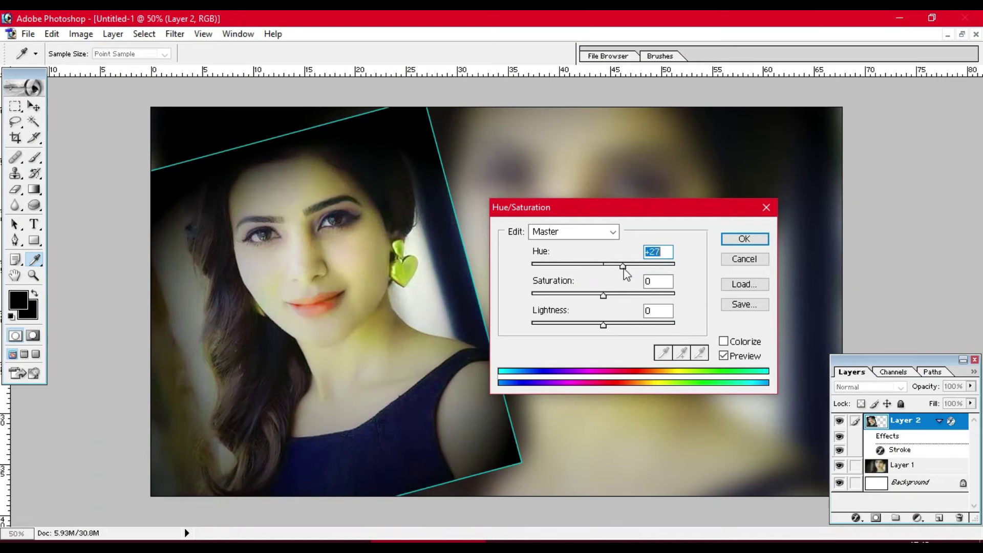
pyautogui.click(737, 238)
# Step: Apply Selective Color on Blues: Cyan -100, Magenta +100, Yellow about -82, Black -35
pyautogui.press('v')
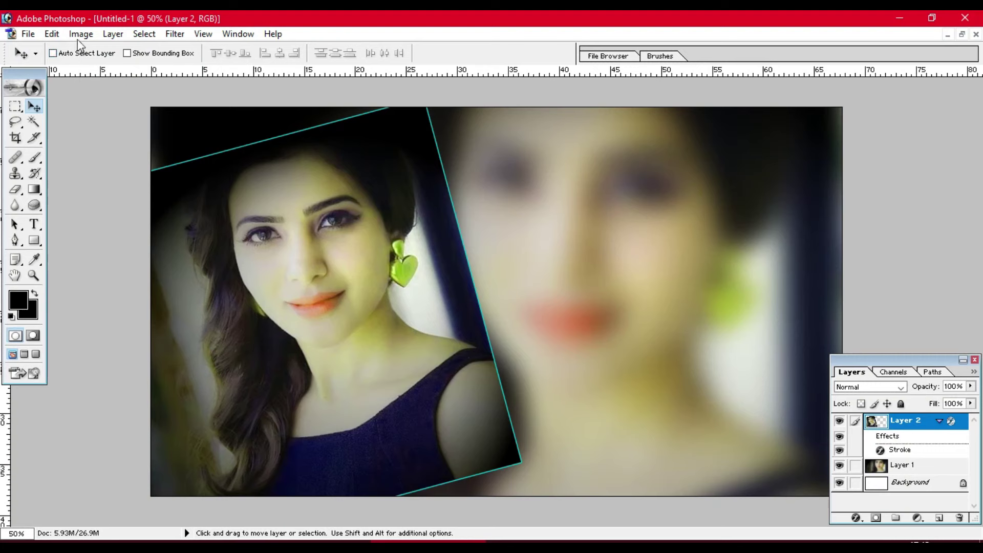
pyautogui.click(80, 35)
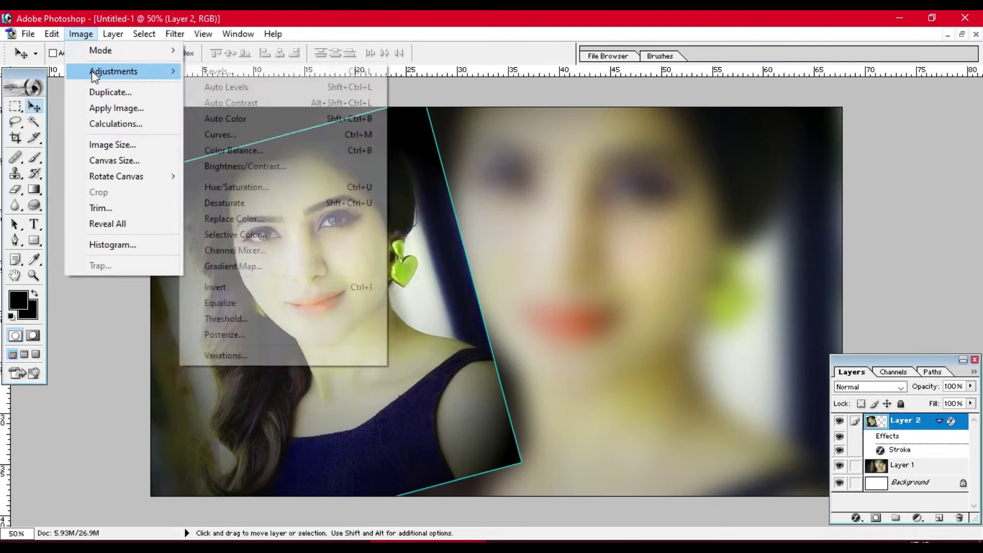
pyautogui.click(256, 238)
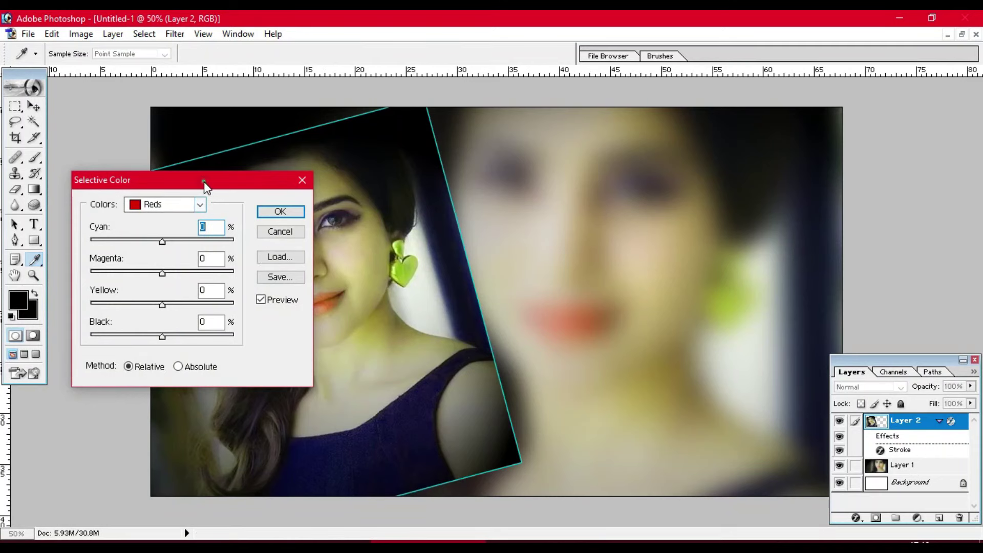
pyautogui.moveTo(203, 183); pyautogui.dragTo(745, 213)
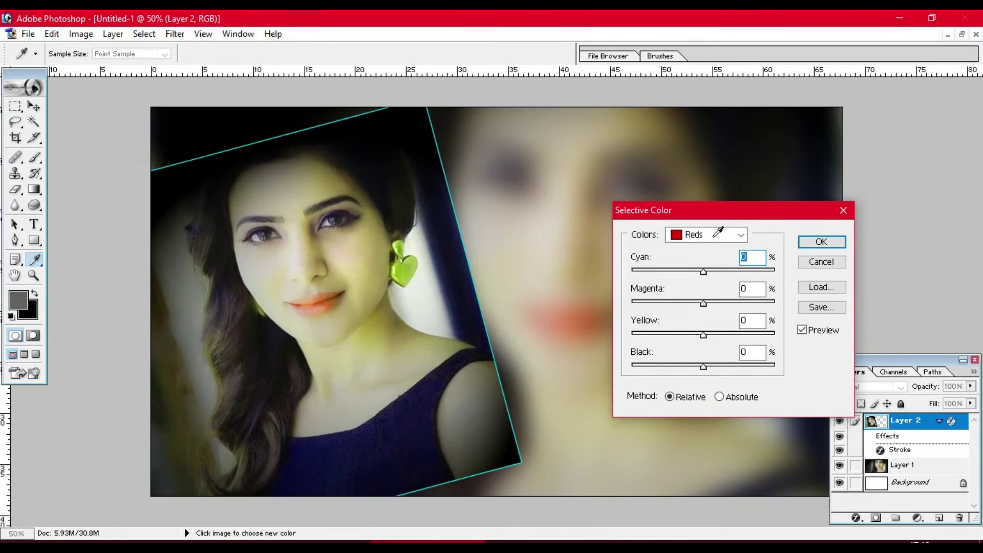
pyautogui.click(718, 234)
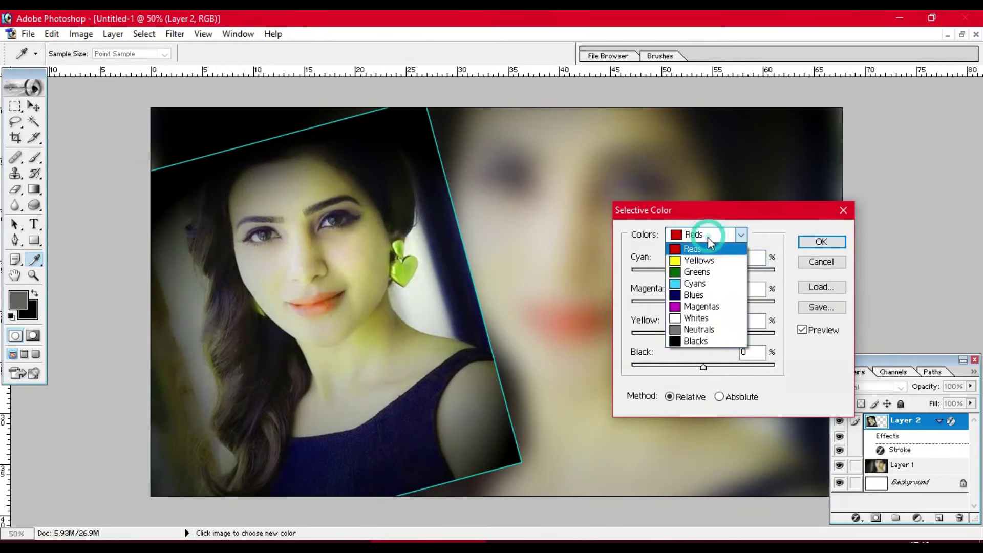
pyautogui.click(700, 297)
pyautogui.moveTo(702, 271)
pyautogui.mouseDown()
pyautogui.moveTo(631, 271)
pyautogui.moveTo(819, 270)
pyautogui.moveTo(597, 281)
pyautogui.mouseUp()
pyautogui.moveTo(705, 307)
pyautogui.mouseDown()
pyautogui.moveTo(662, 307)
pyautogui.moveTo(843, 296)
pyautogui.mouseUp()
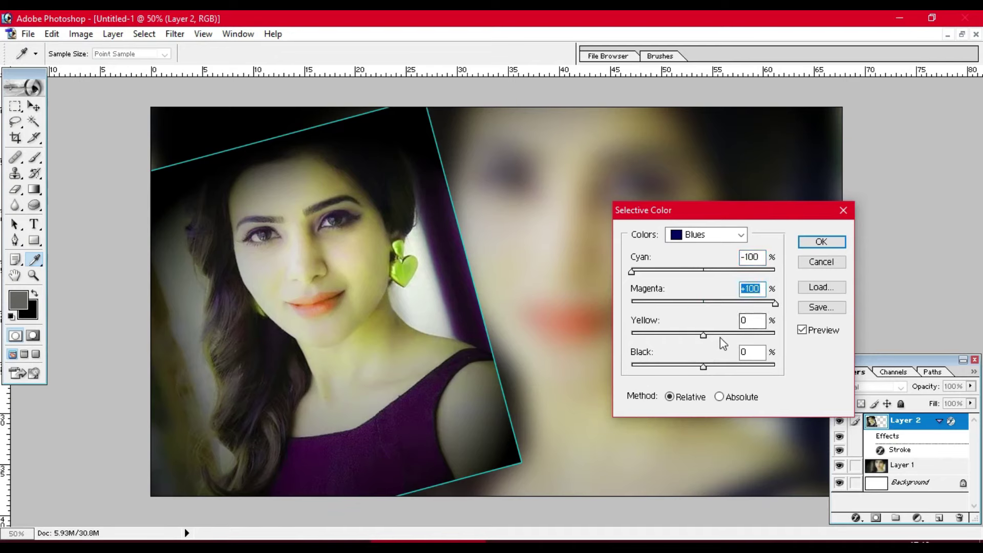
pyautogui.moveTo(722, 333); pyautogui.dragTo(645, 334)
pyautogui.moveTo(701, 366); pyautogui.dragTo(680, 366)
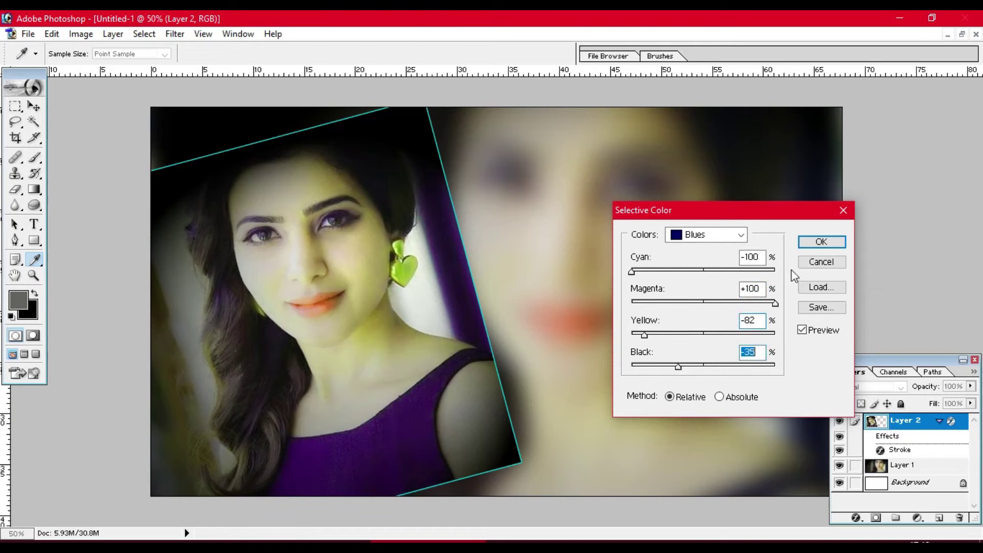
pyautogui.click(821, 242)
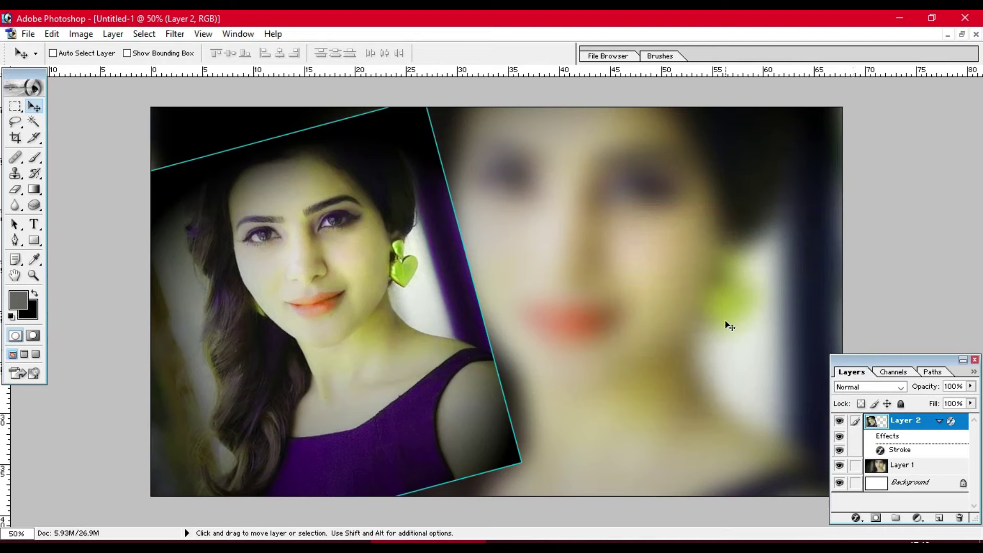
# Step: Make the blurred background photo (Layer 1) the active layer
pyautogui.rightClick(663, 281)
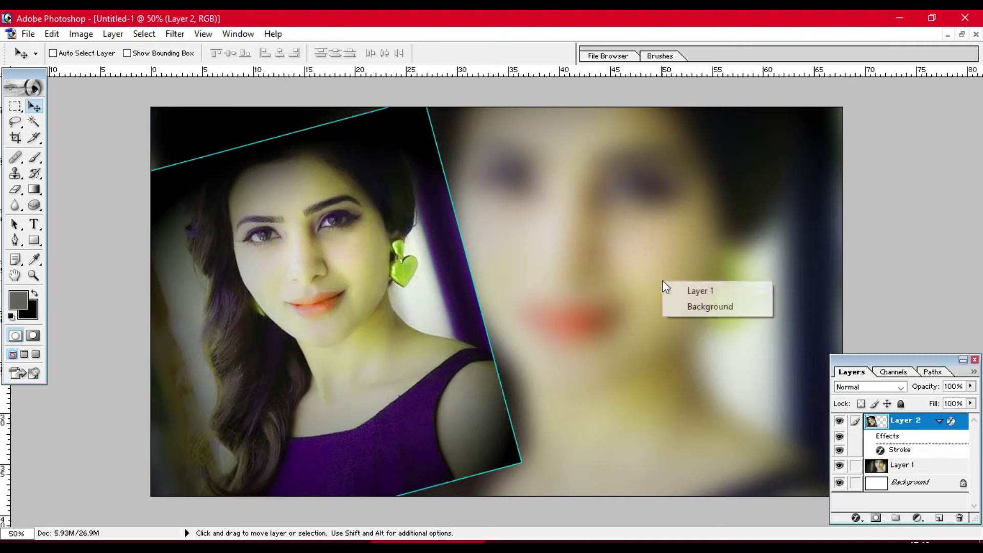
pyautogui.click(675, 306)
pyautogui.rightClick(873, 467)
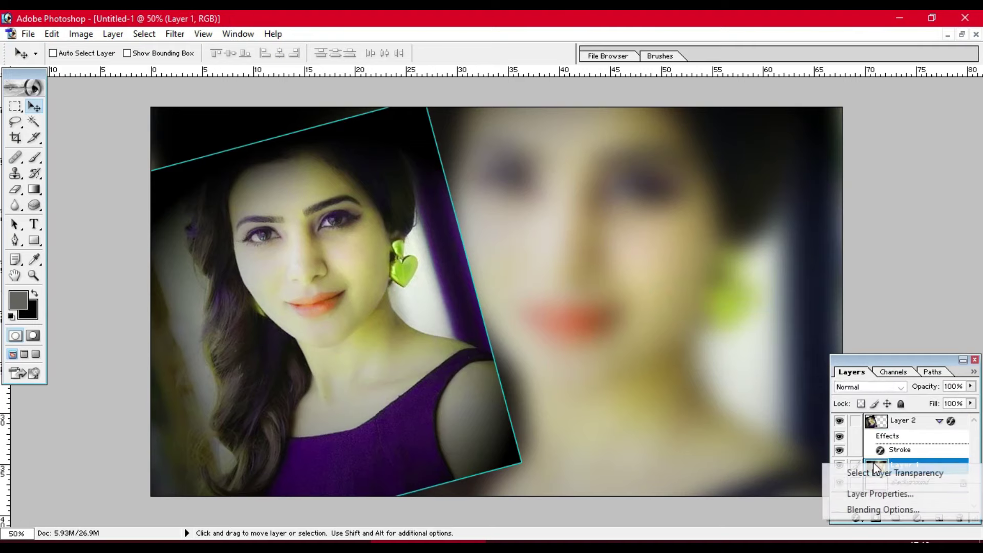
# Step: Lower the background's brightness slightly and raise its contrast to about +19
pyautogui.click(81, 34)
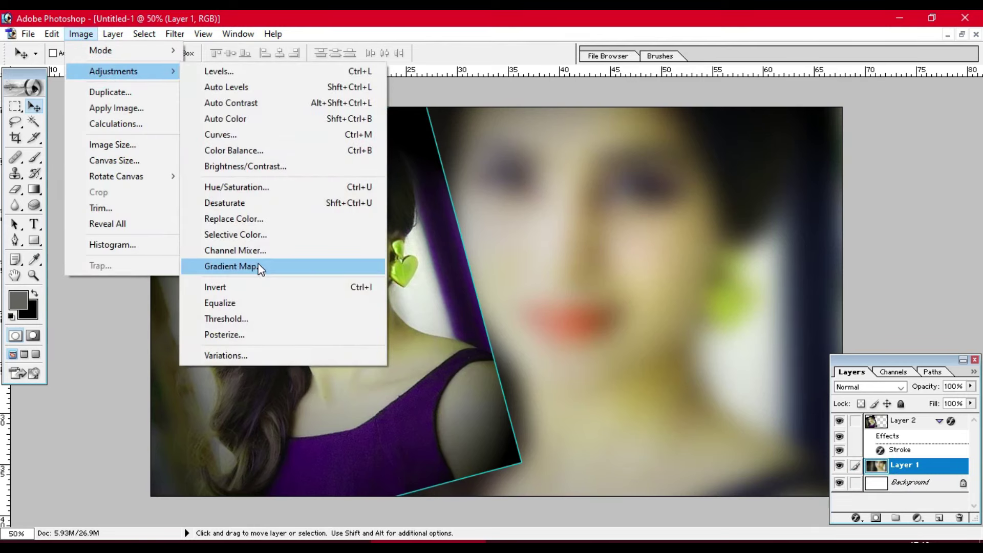
pyautogui.click(235, 166)
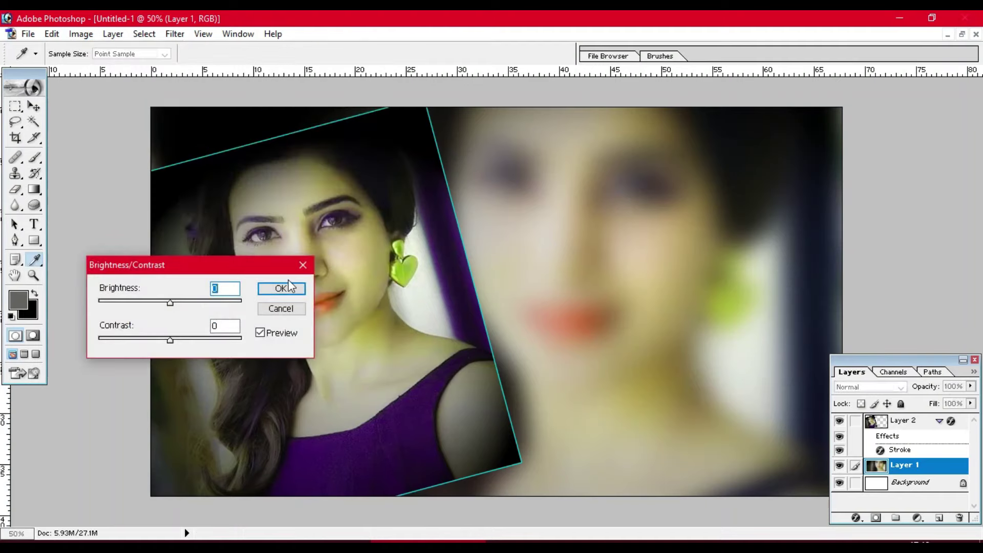
pyautogui.moveTo(152, 304); pyautogui.dragTo(142, 306)
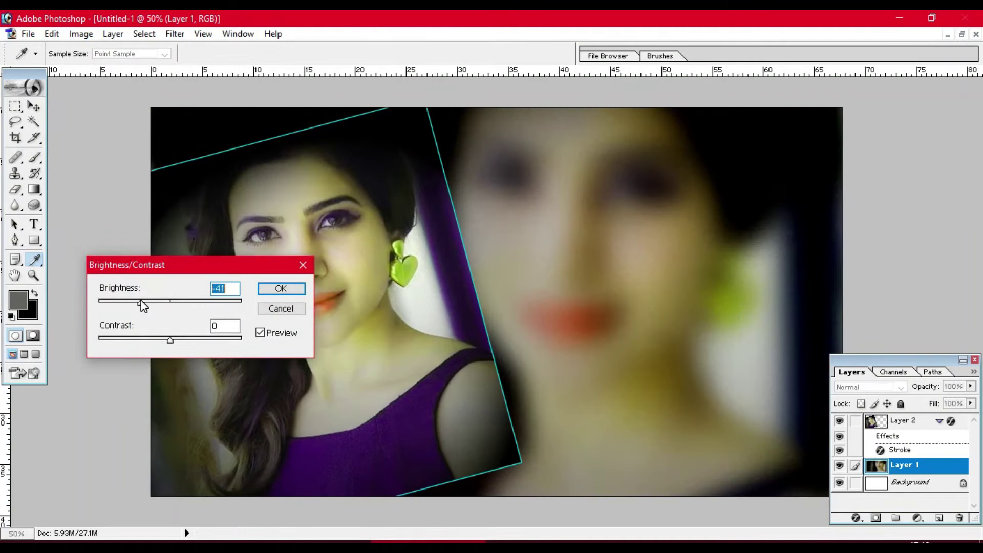
pyautogui.moveTo(170, 340); pyautogui.dragTo(183, 341)
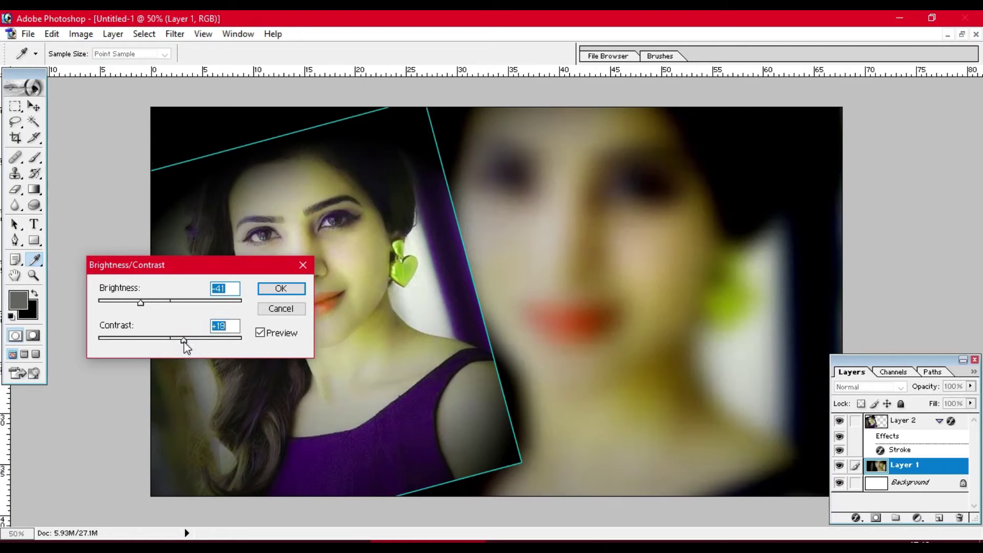
pyautogui.moveTo(156, 306); pyautogui.dragTo(160, 305)
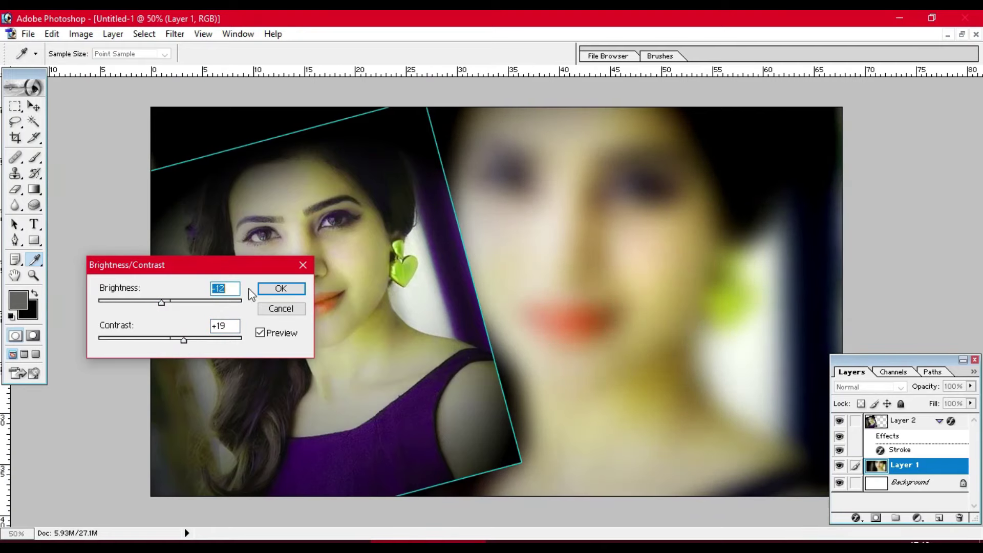
pyautogui.click(271, 291)
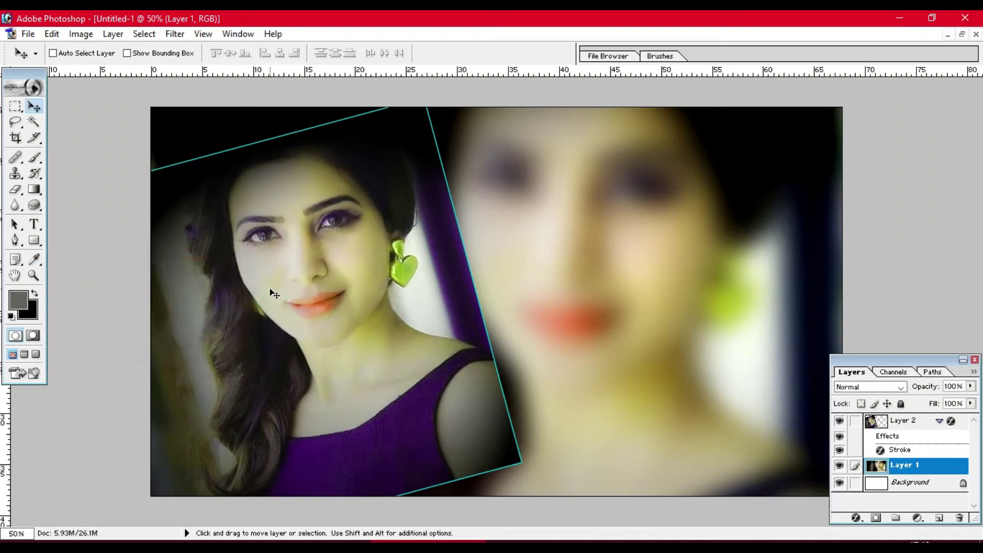
# Step: Add a 127% brightness lens flare at the top-left of the blurred background
pyautogui.click(171, 35)
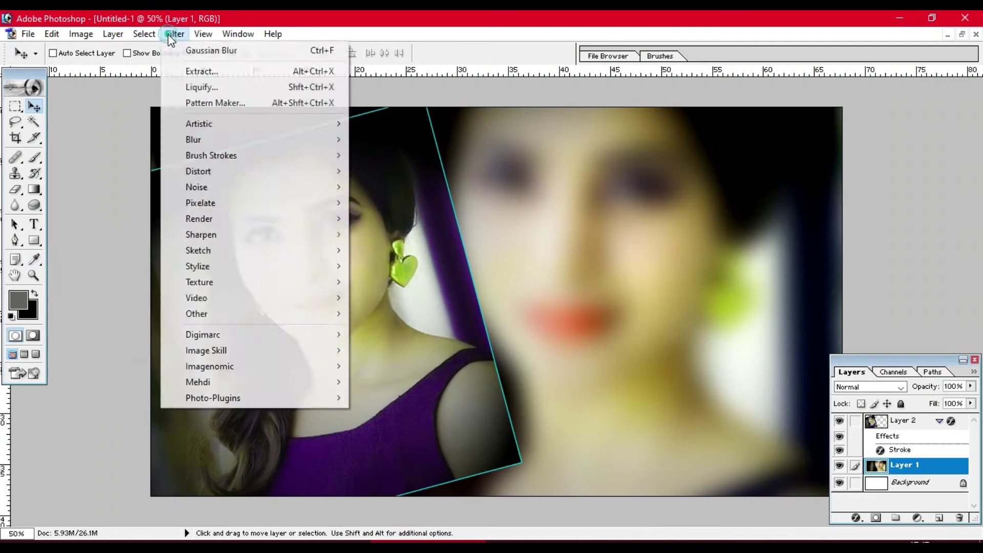
pyautogui.moveTo(199, 219)
pyautogui.click(395, 268)
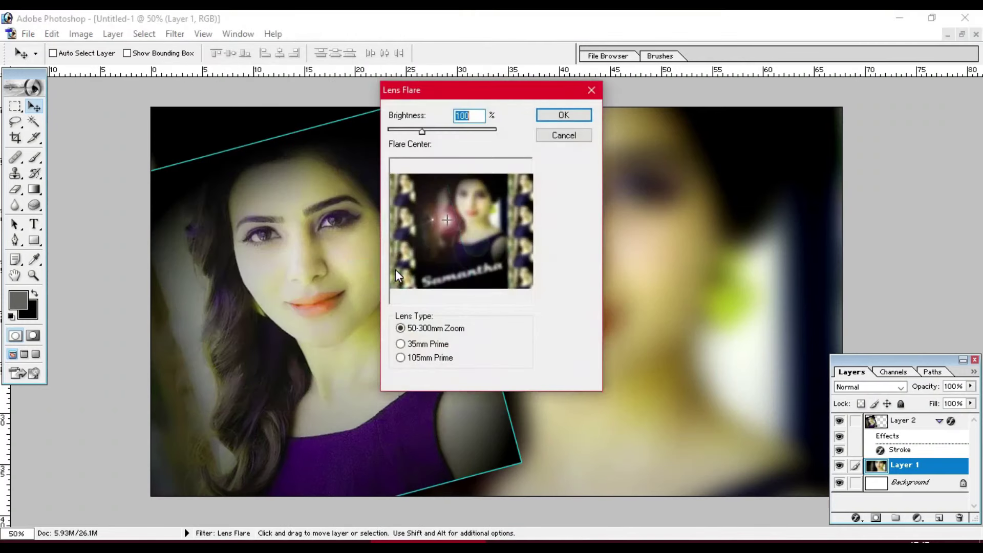
pyautogui.click(398, 177)
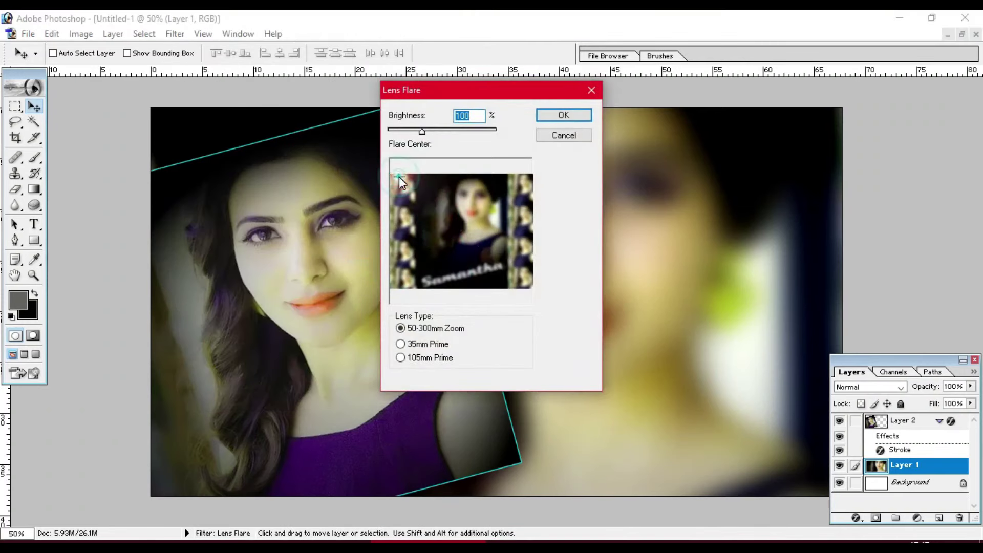
pyautogui.click(432, 131)
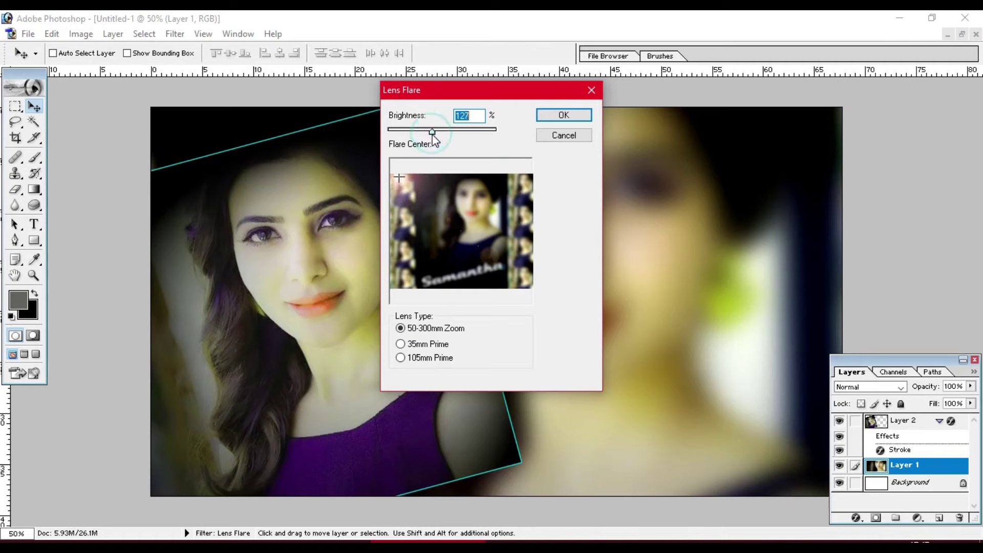
pyautogui.click(555, 113)
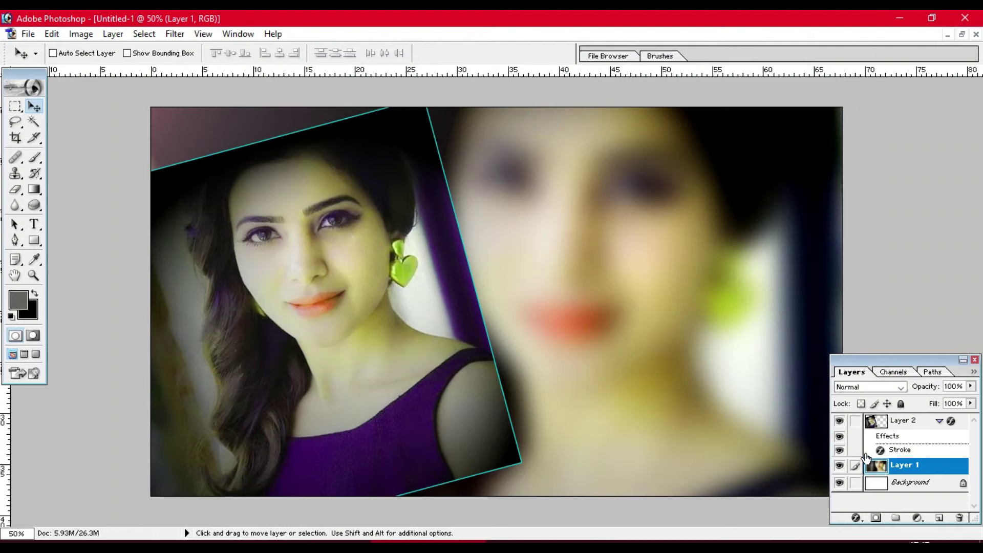
# Step: Repeat the lens flare on the tilted portrait layer, then apply Portraiture skin smoothing
pyautogui.click(905, 421)
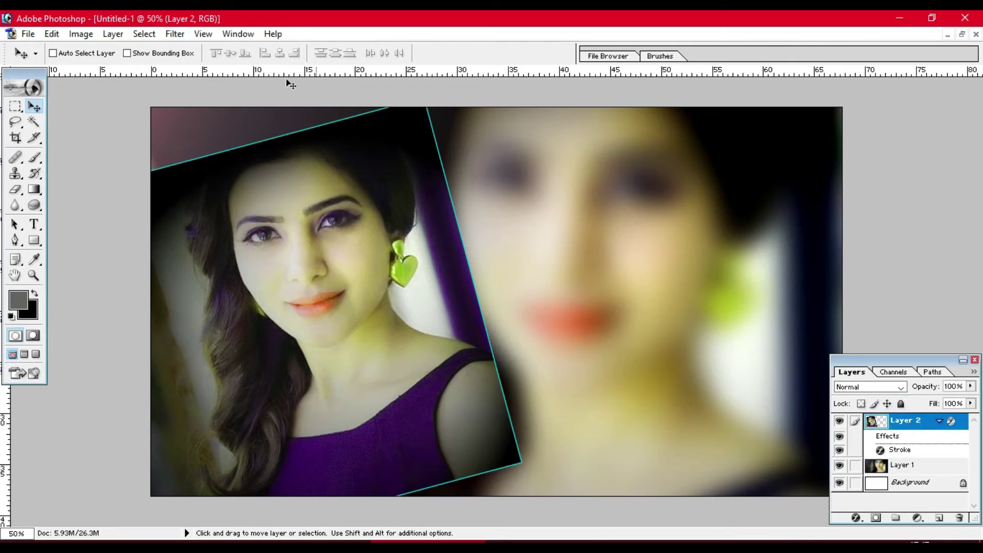
pyautogui.click(174, 34)
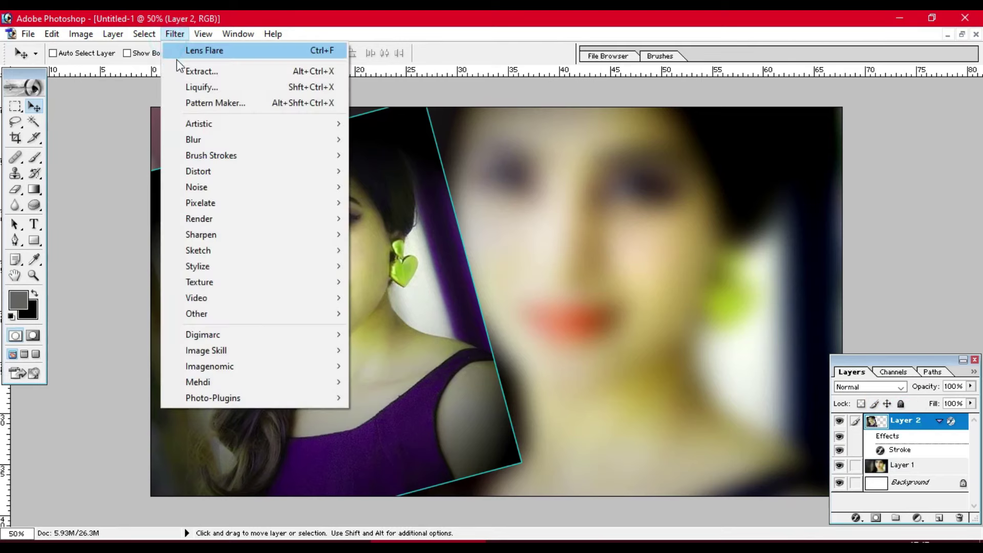
pyautogui.click(187, 51)
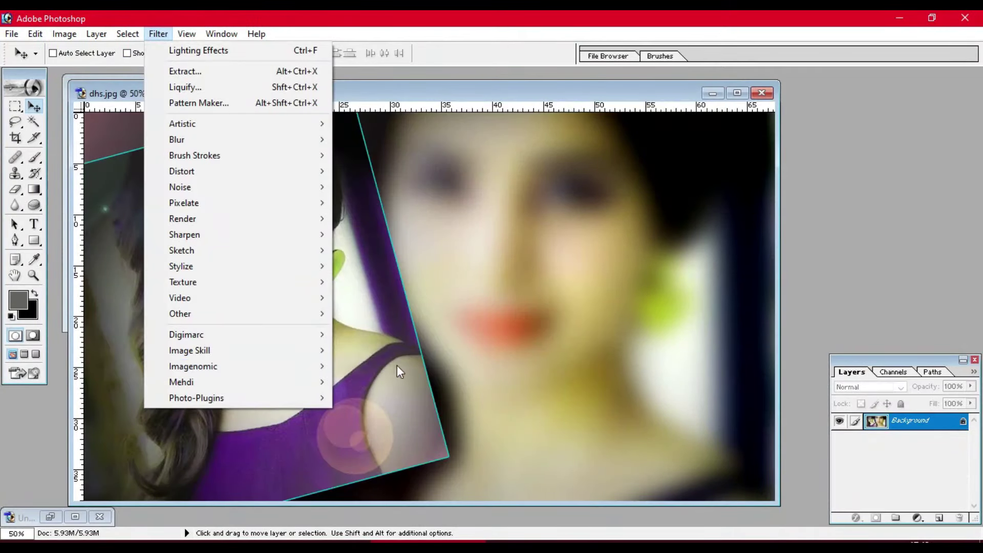
pyautogui.moveTo(192, 367)
pyautogui.click(359, 366)
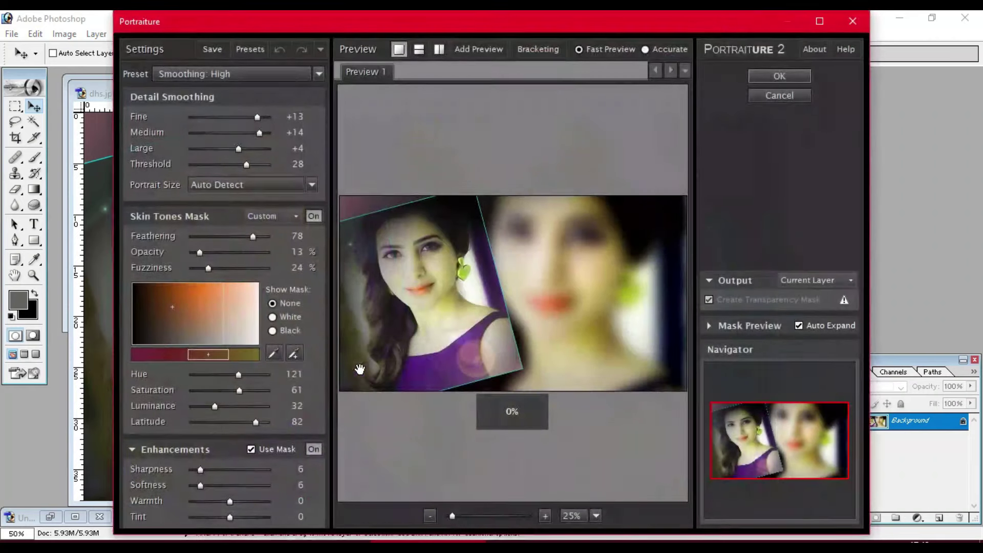
pyautogui.click(771, 82)
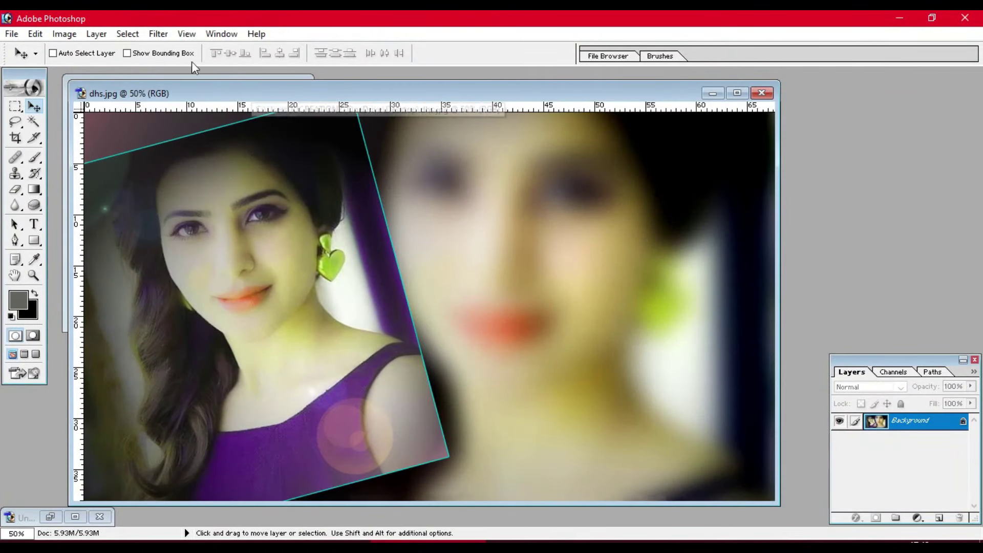
# Step: Save for Web as a JPEG named 'vg' on the Desktop and maximize the document window
pyautogui.click(12, 33)
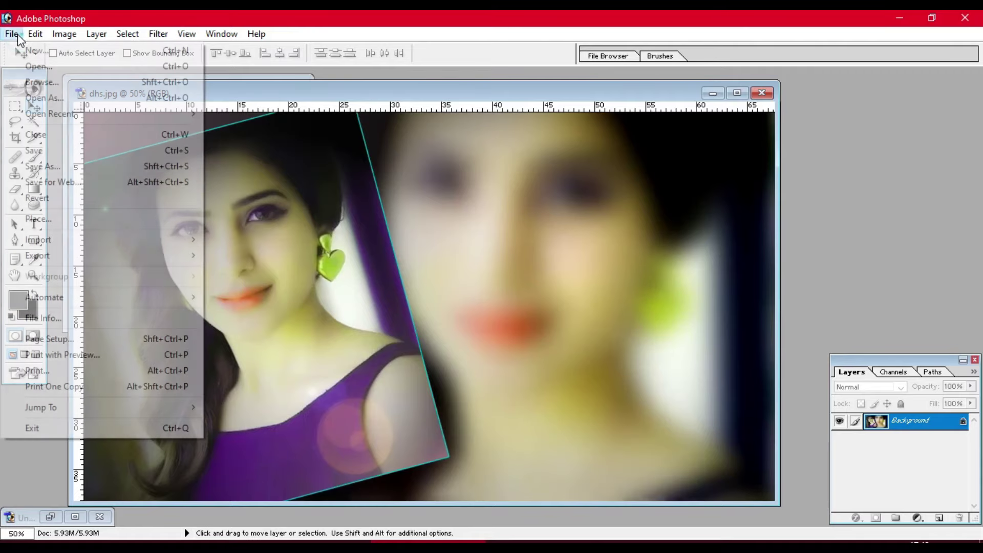
pyautogui.click(58, 183)
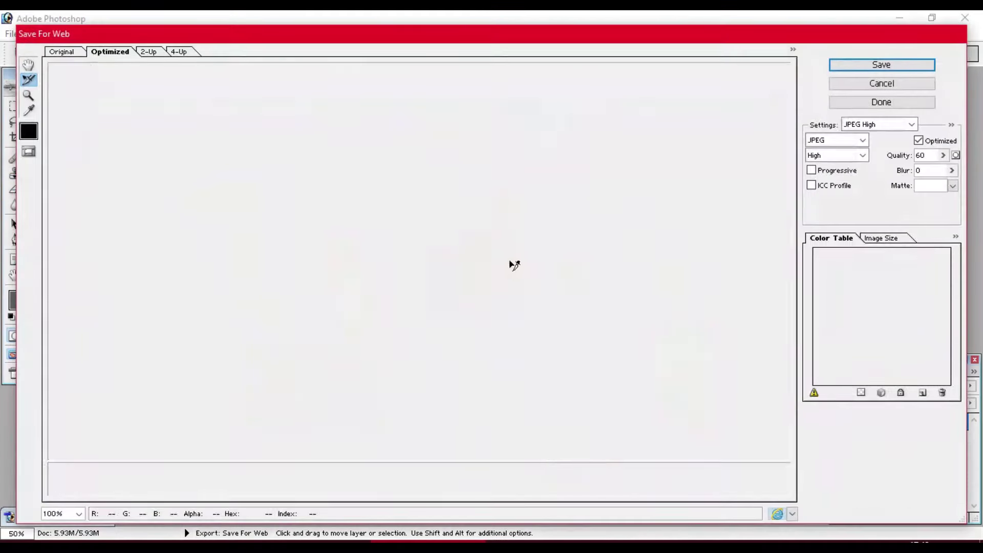
pyautogui.click(872, 66)
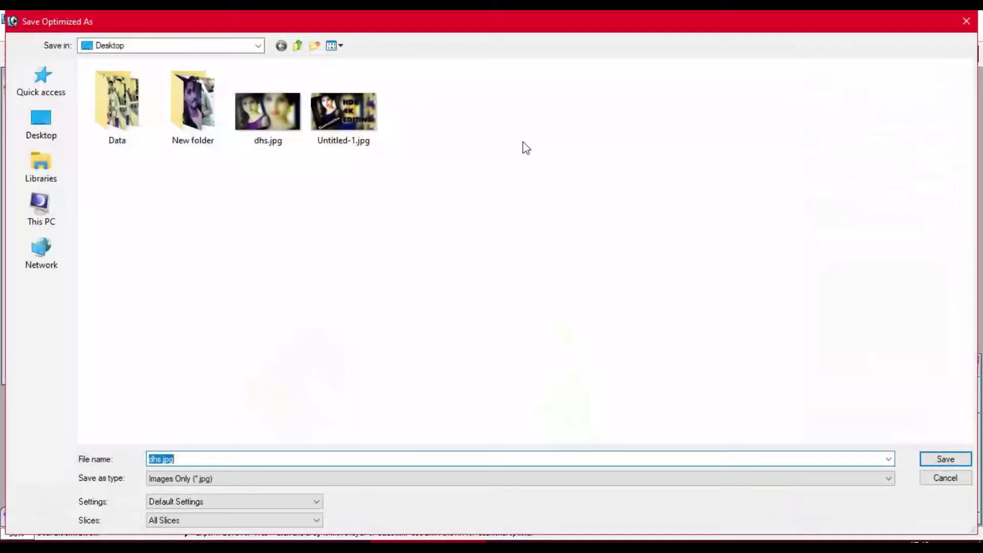
pyautogui.write('vg')
pyautogui.press('Return')
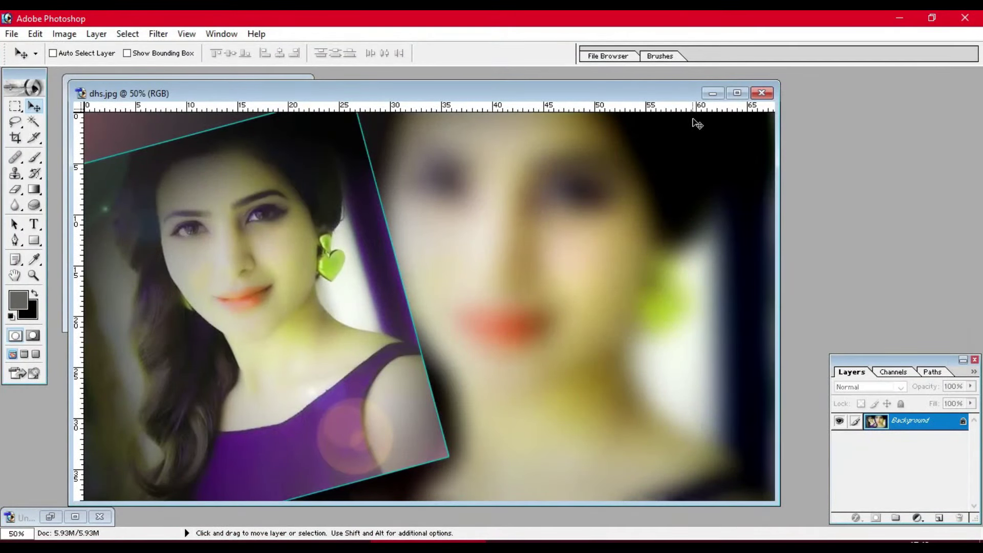
pyautogui.click(732, 94)
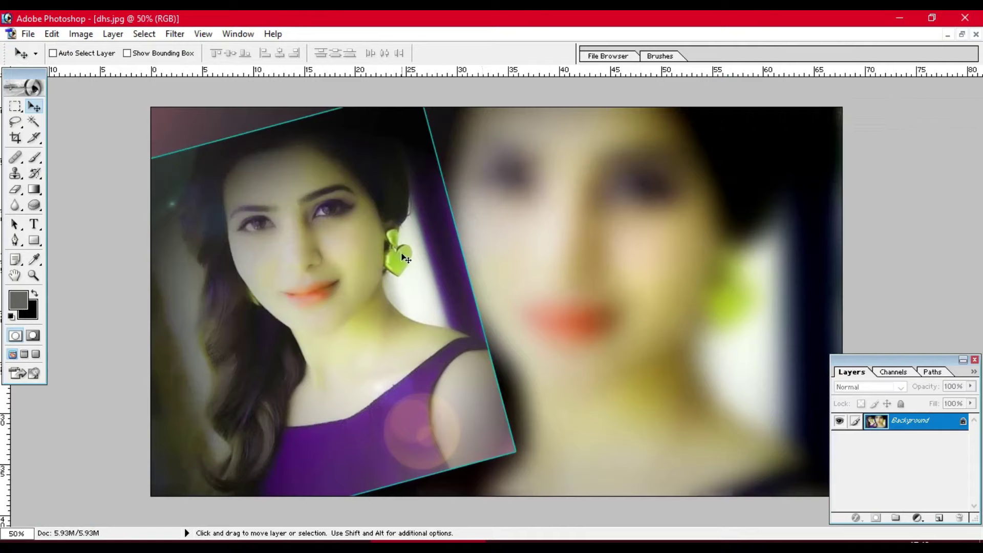